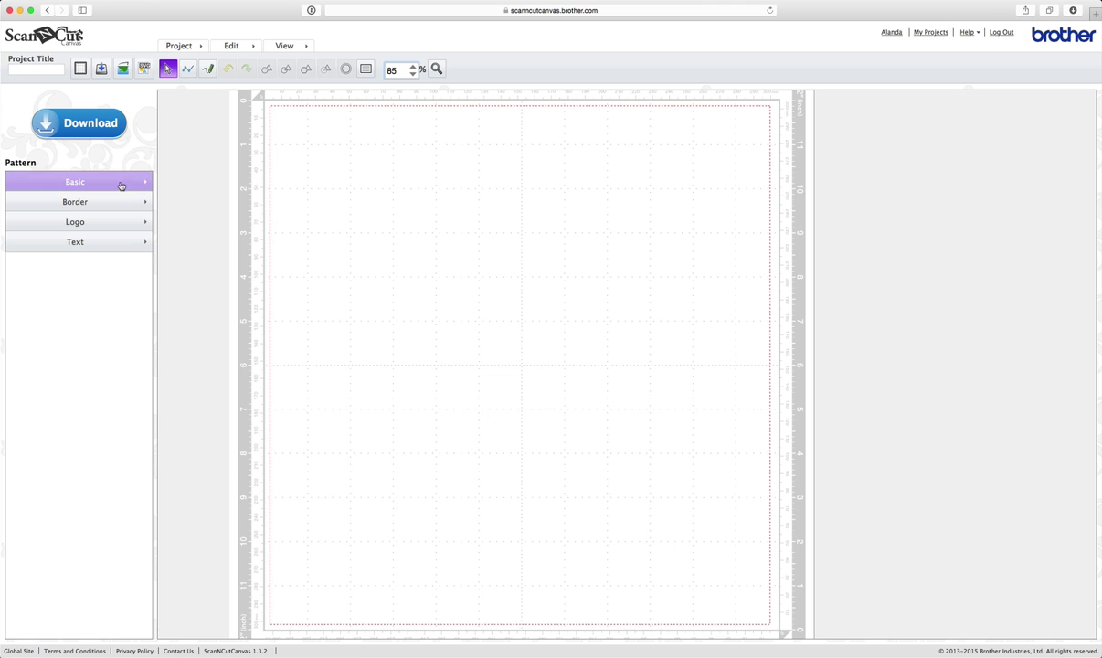
# - Add a plain sharp-cornered square of 3.94 inches, place it in the mat's upper-left area and check its size properties
pyautogui.click(112, 183)
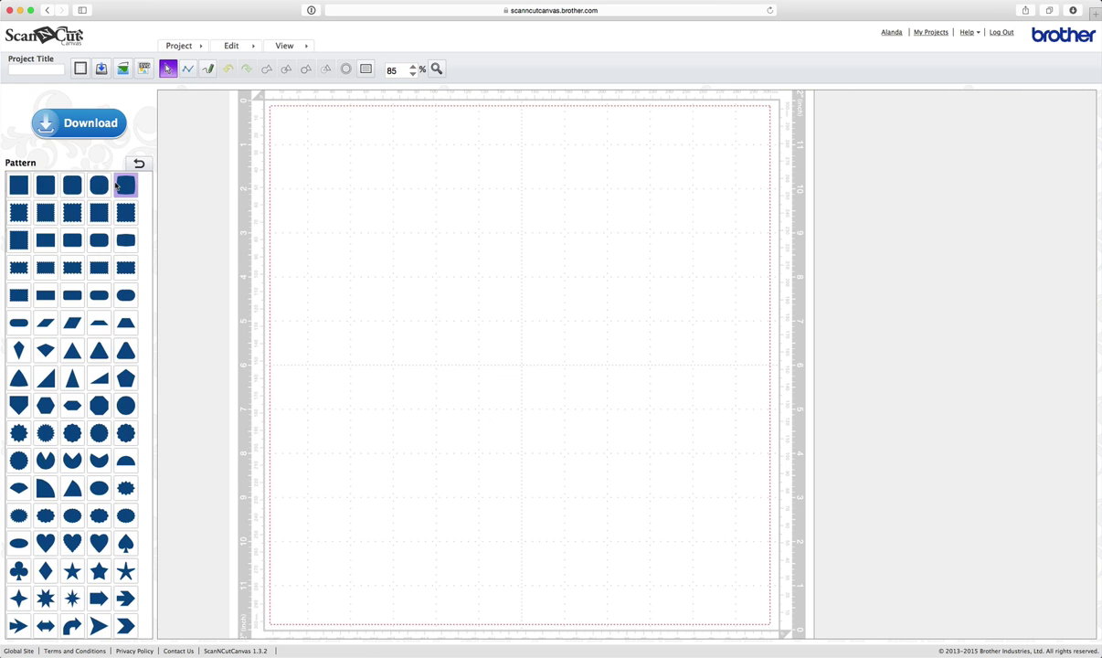
pyautogui.click(18, 187)
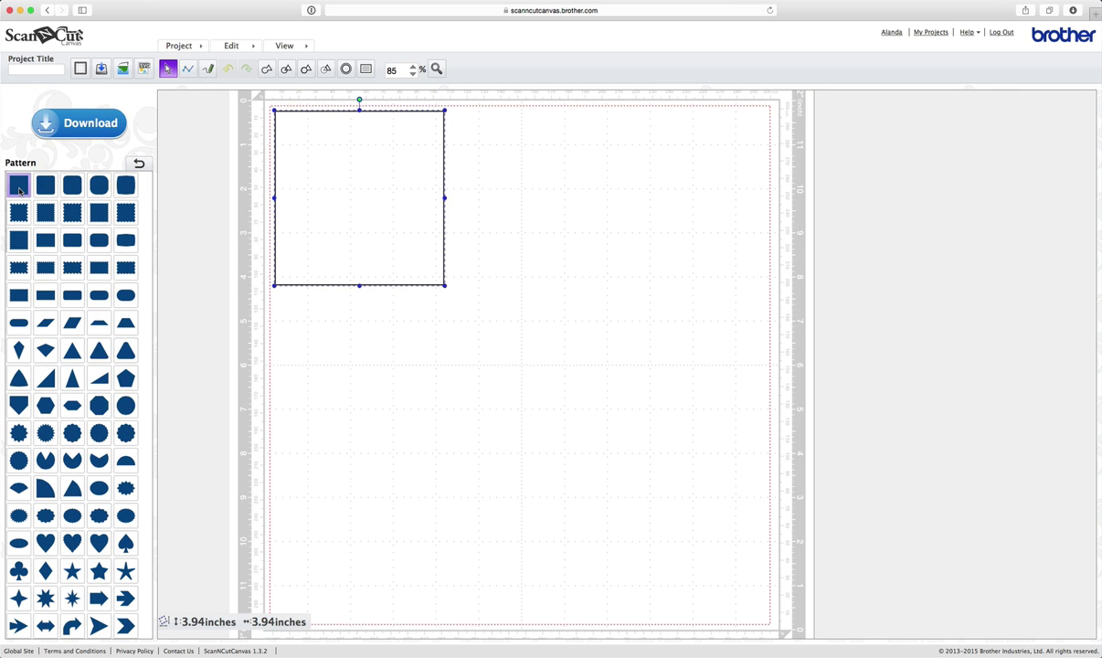
pyautogui.moveTo(340, 167); pyautogui.dragTo(399, 221)
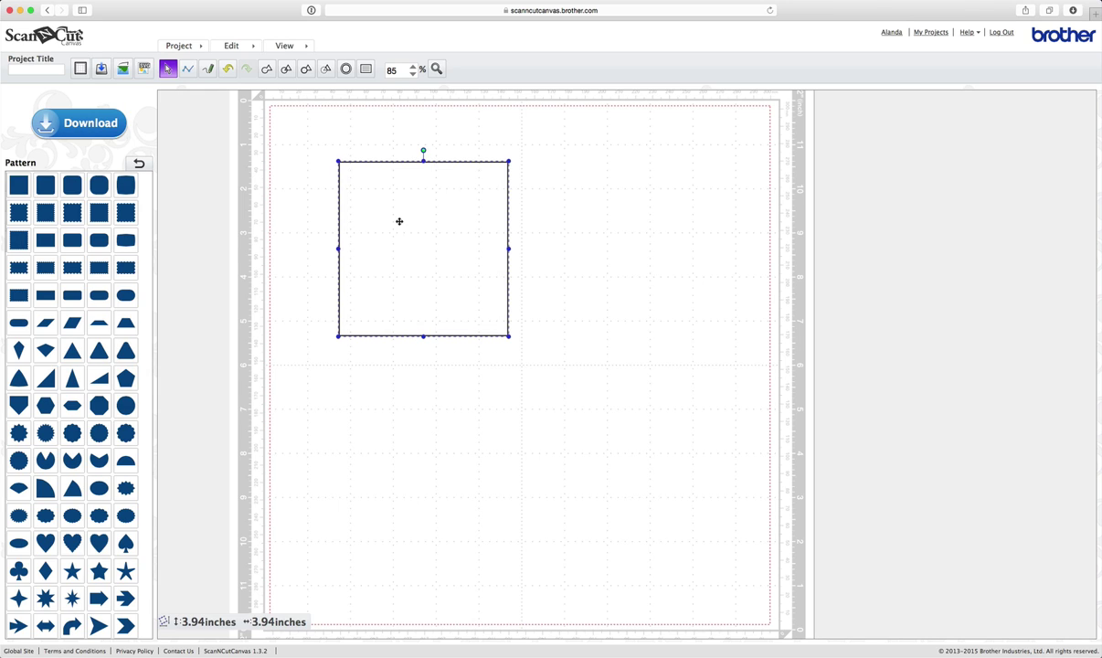
pyautogui.click(366, 72)
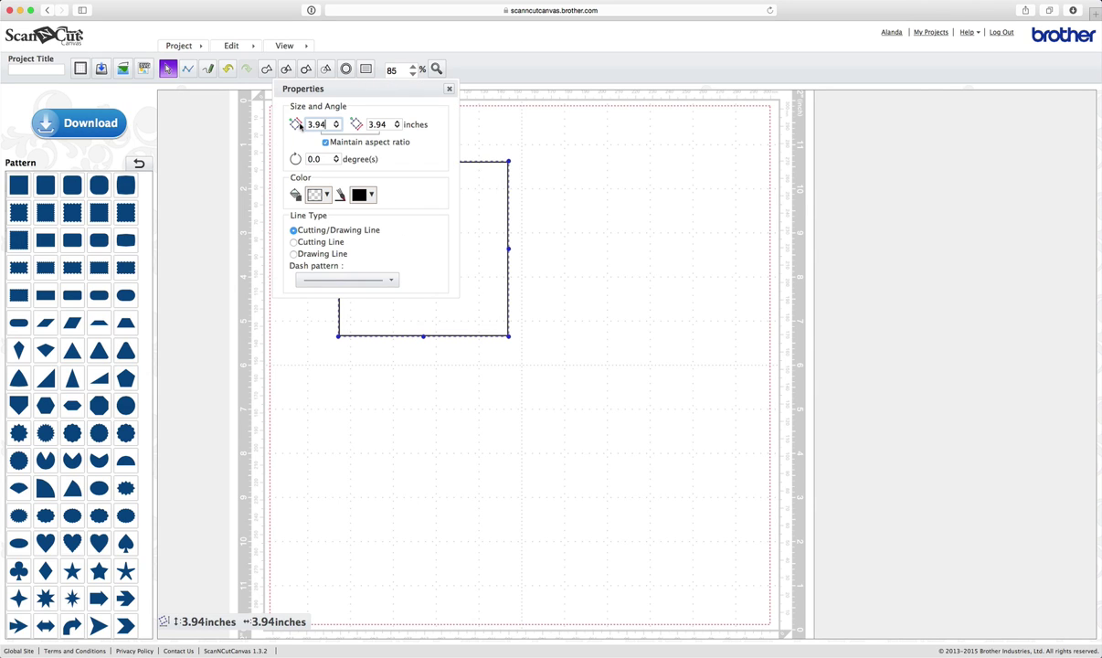
pyautogui.click(379, 124)
pyautogui.click(448, 89)
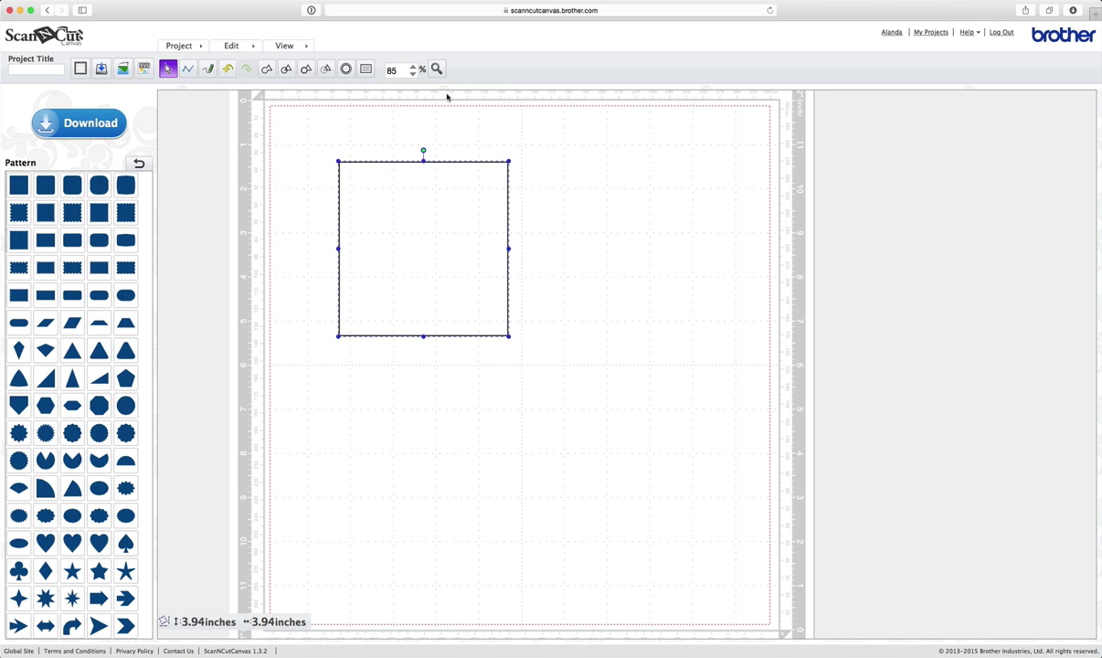
pyautogui.moveTo(426, 223)
pyautogui.mouseDown()
pyautogui.moveTo(401, 211)
pyautogui.moveTo(414, 213)
pyautogui.mouseUp()
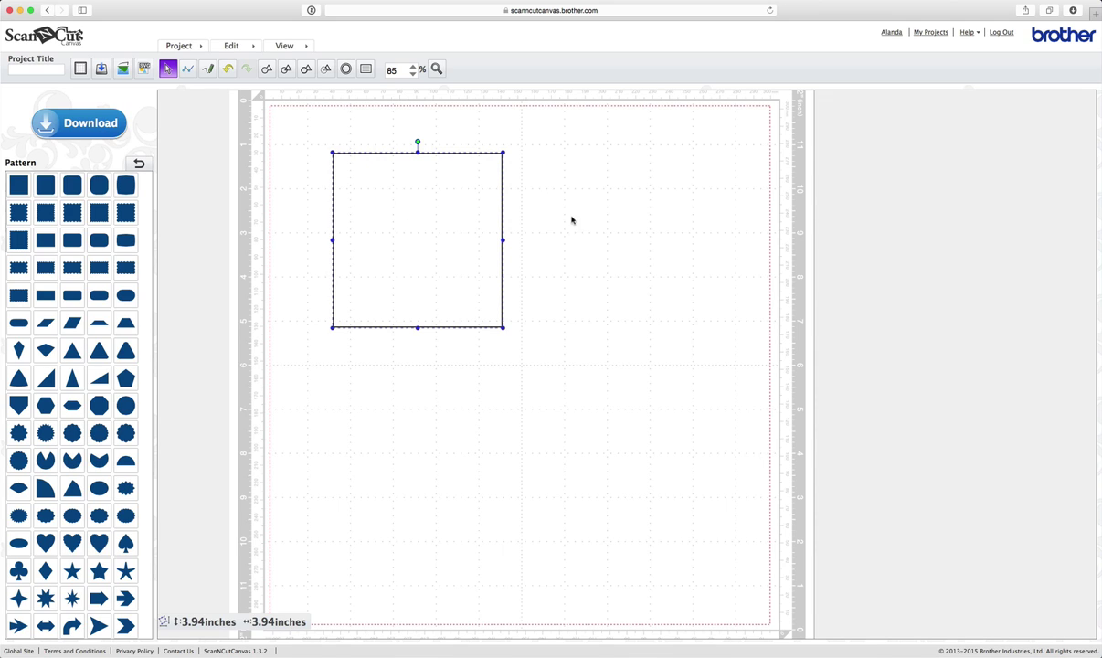
# - Add a text object in the bold serif font below the square and change its wording to "hello"
pyautogui.click(137, 163)
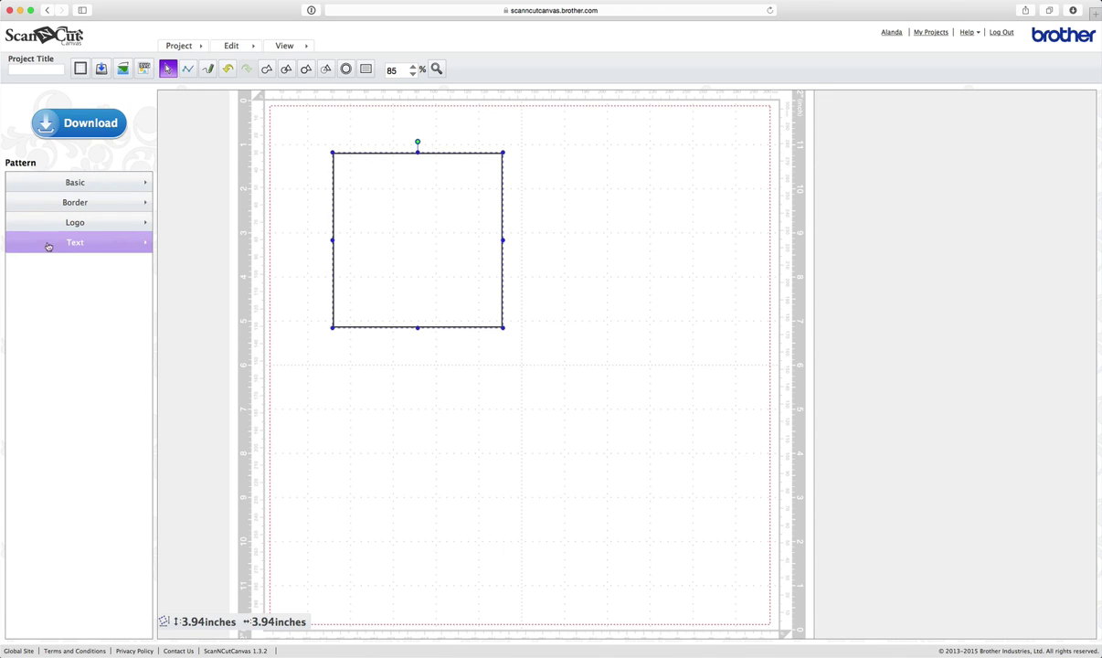
pyautogui.click(78, 244)
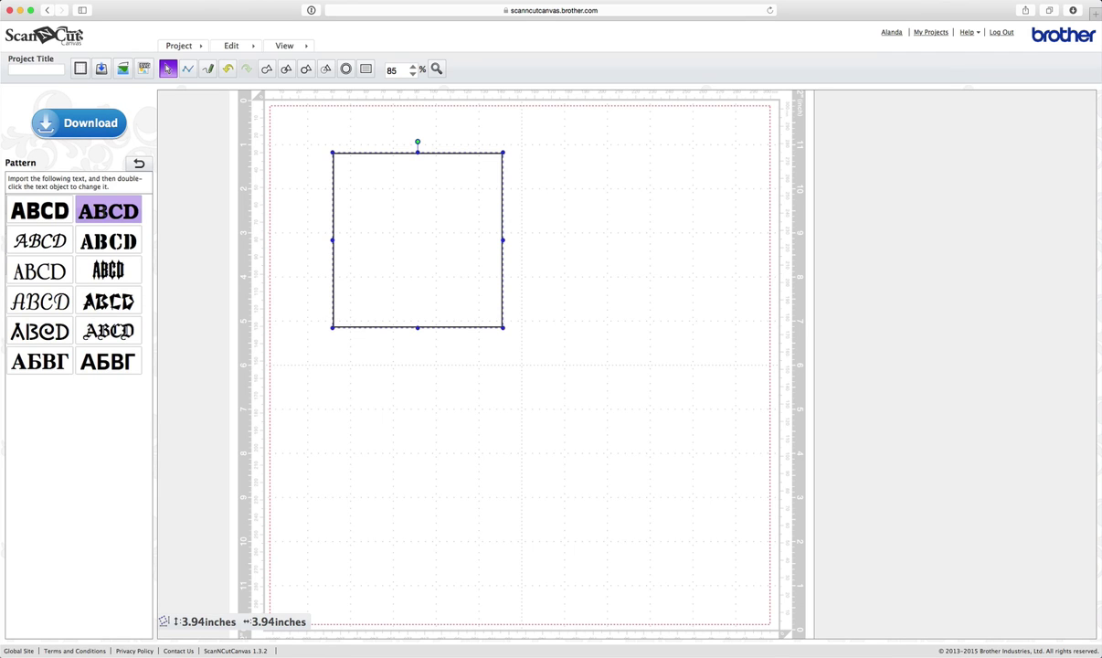
pyautogui.click(108, 211)
pyautogui.moveTo(391, 185); pyautogui.dragTo(499, 406)
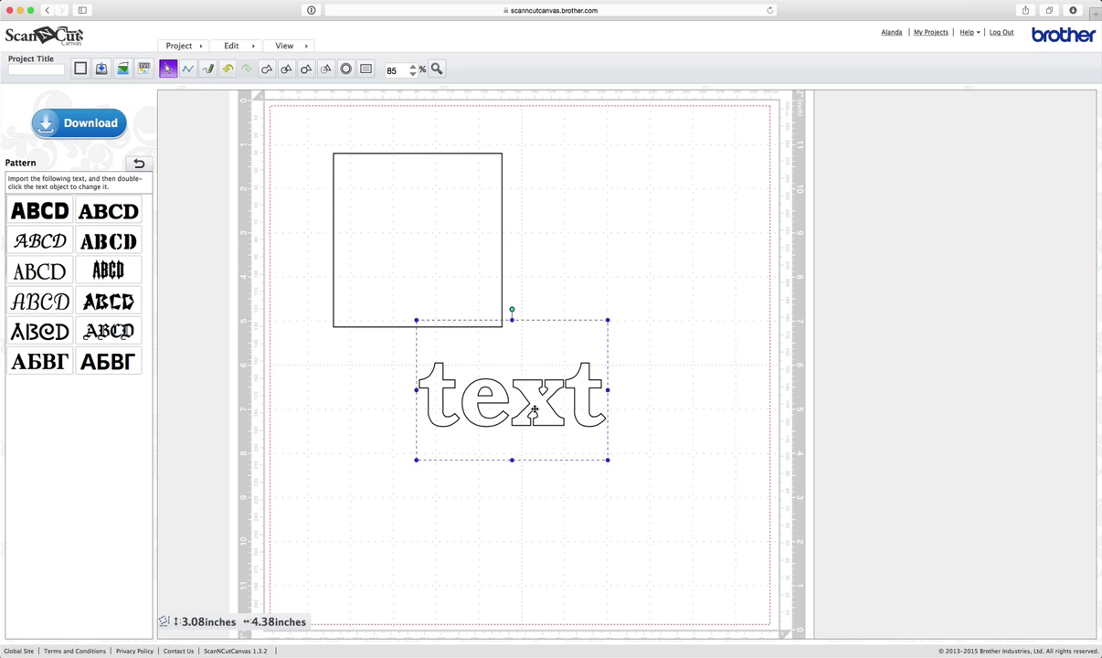
pyautogui.scroll(-1, 498, 402)
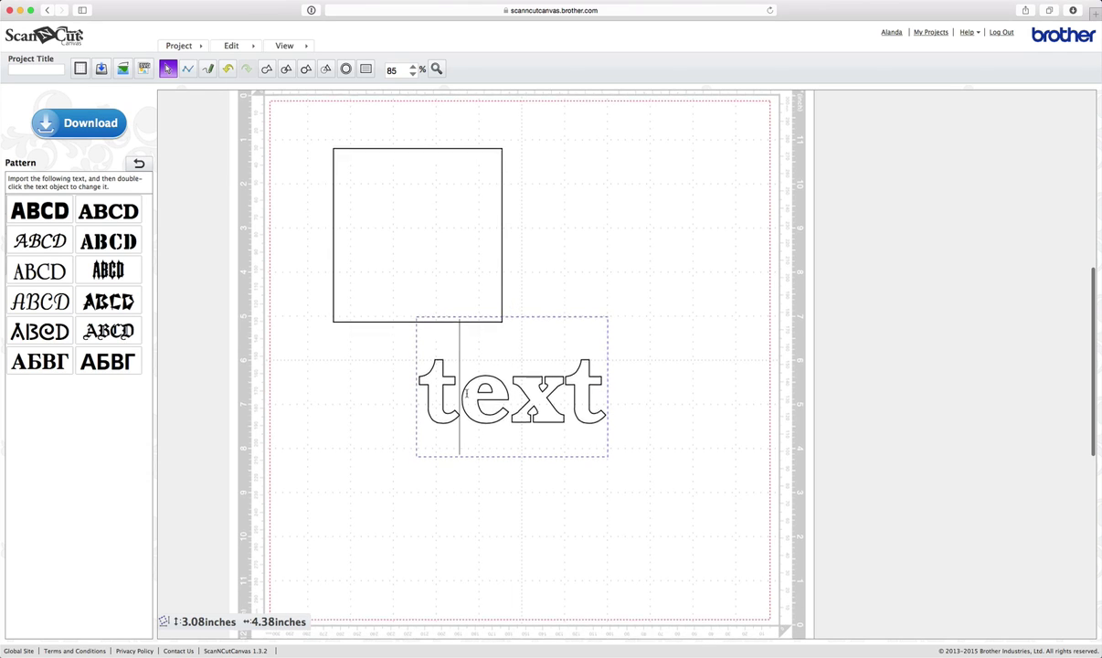
pyautogui.click(466, 394)
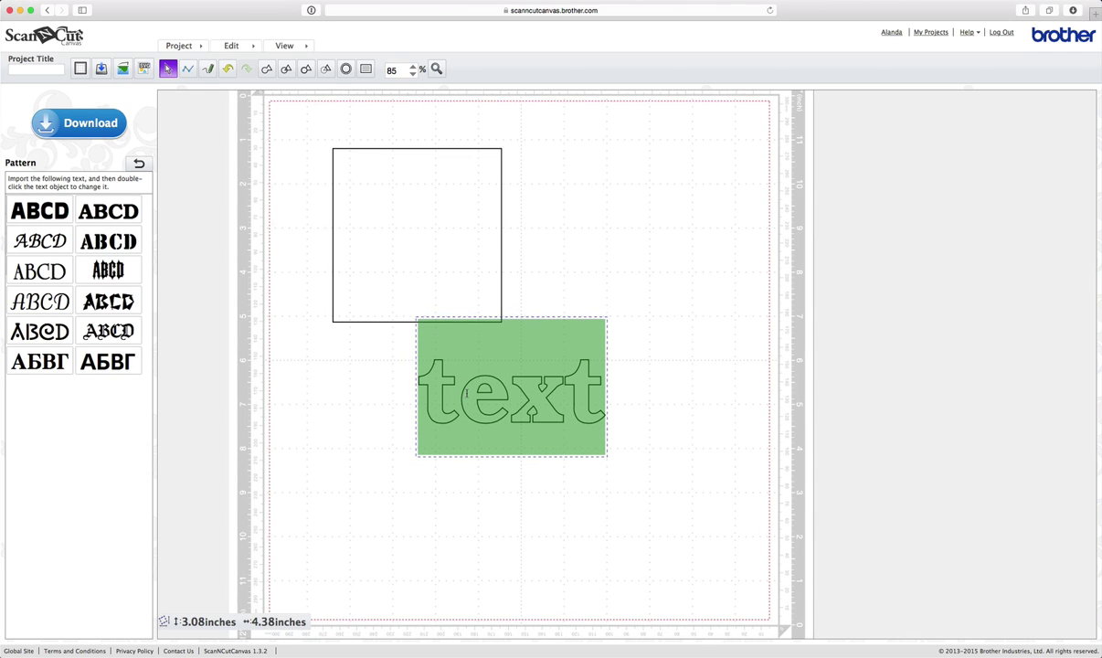
pyautogui.write('hello')
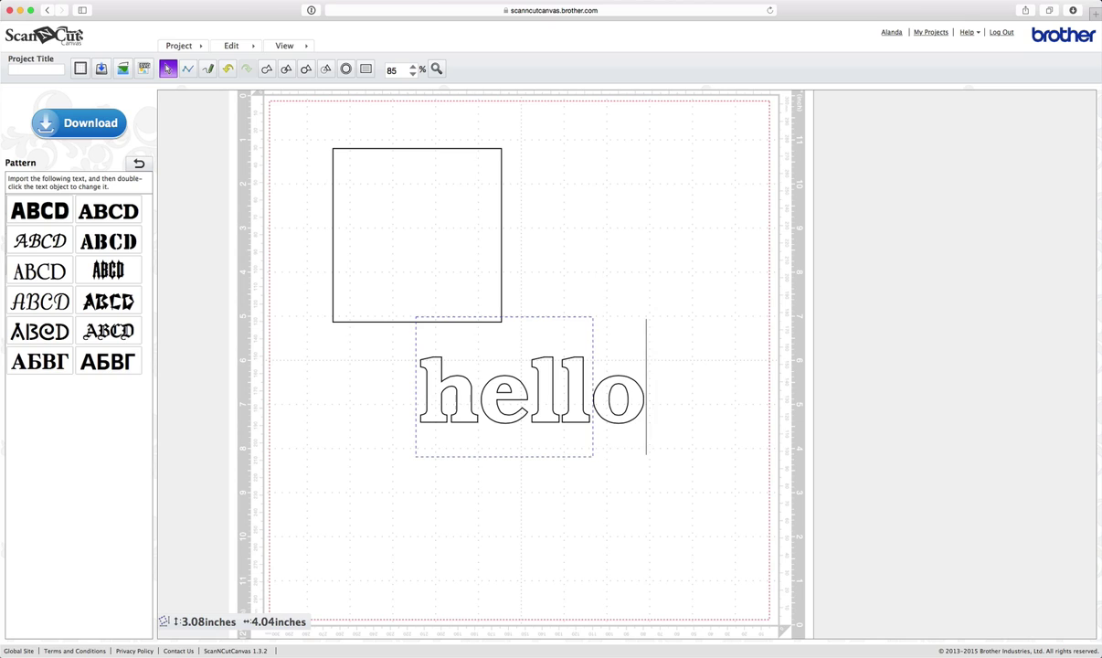
pyautogui.click(525, 397)
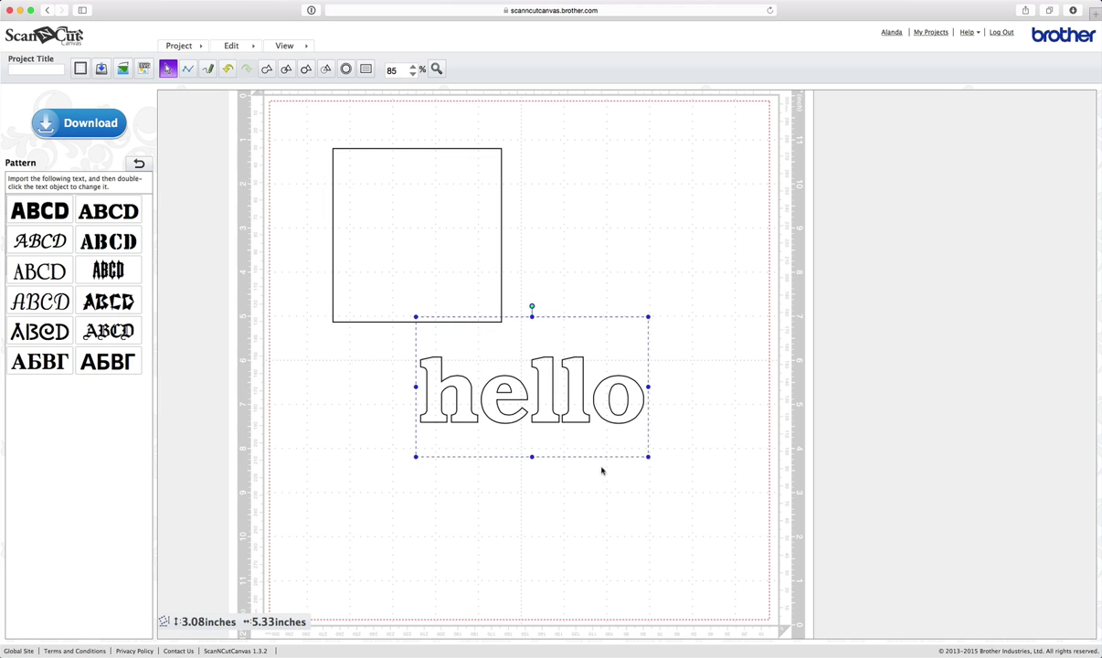
# - Shrink the "hello" text to about 3.04 by 1.76 inches and place it so its base slightly overlaps the square's bottom edge
pyautogui.moveTo(649, 316); pyautogui.dragTo(538, 386)
pyautogui.moveTo(489, 422); pyautogui.dragTo(412, 309)
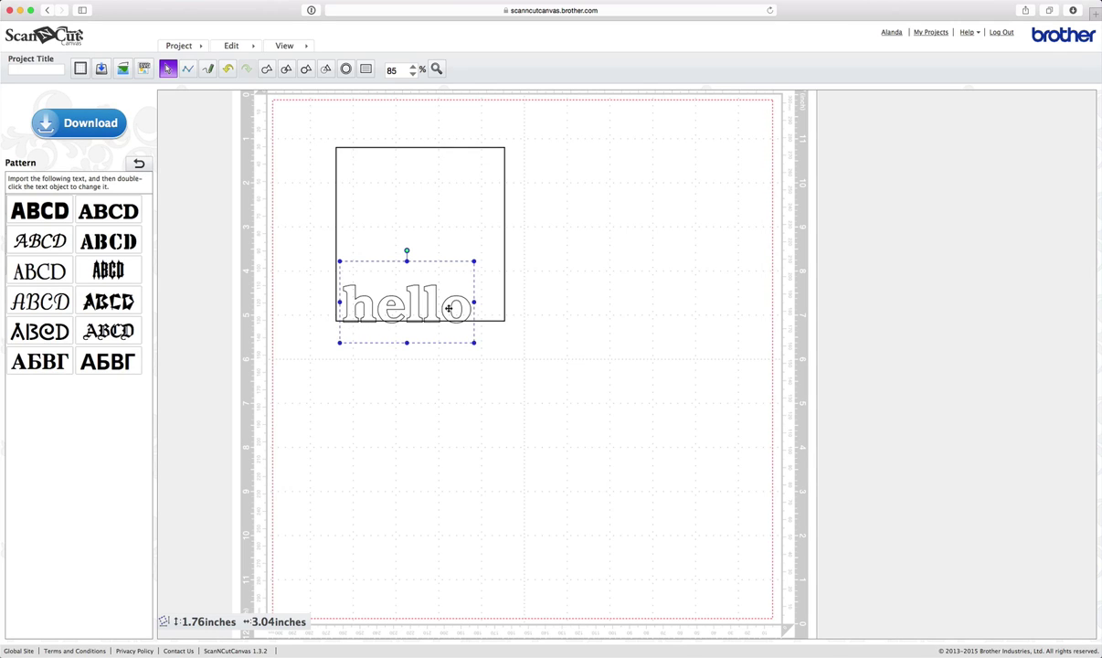
pyautogui.moveTo(448, 308); pyautogui.dragTo(449, 306)
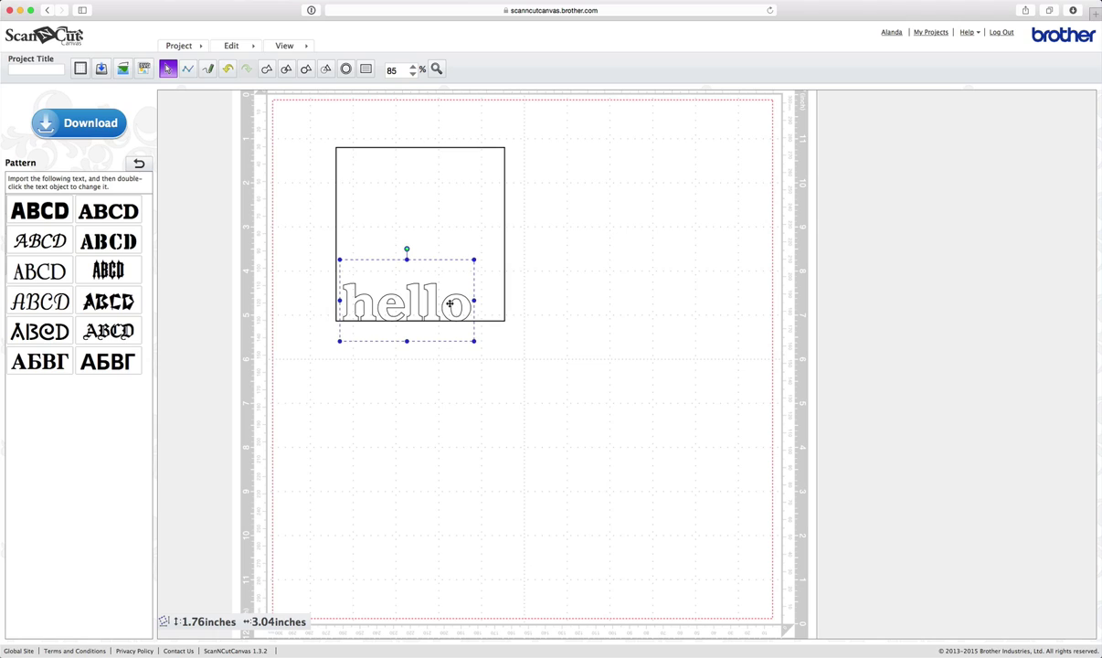
pyautogui.moveTo(448, 303); pyautogui.dragTo(448, 305)
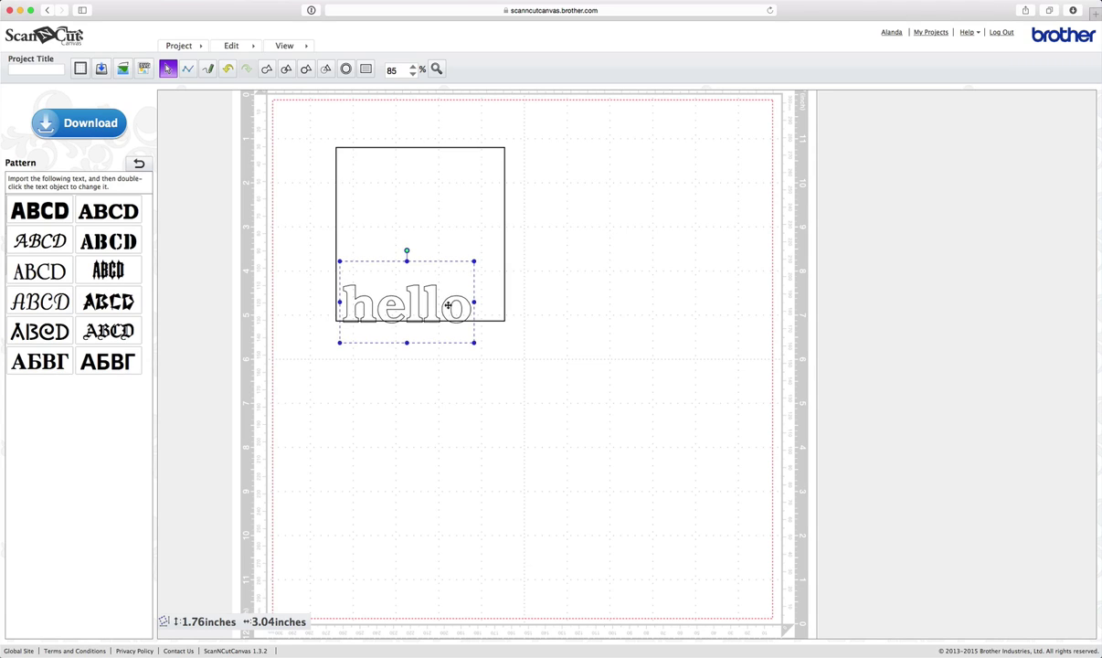
# - Subtract the "hello" text from the square and shift the resulting shape slightly up and to the left
pyautogui.click(507, 353)
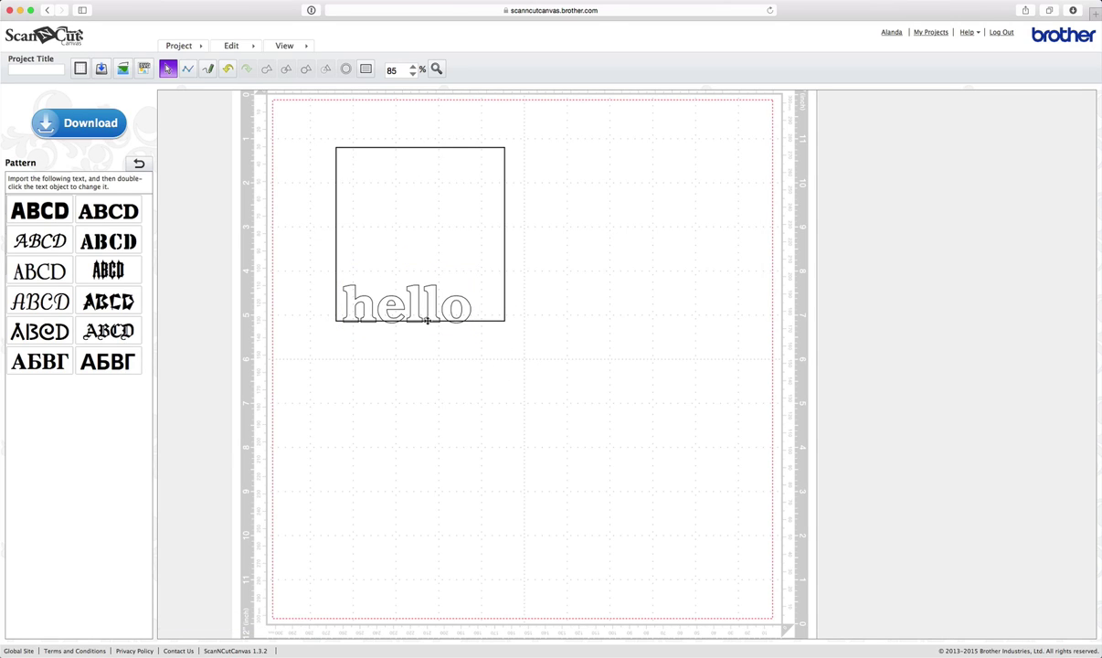
pyautogui.moveTo(510, 356); pyautogui.dragTo(339, 263)
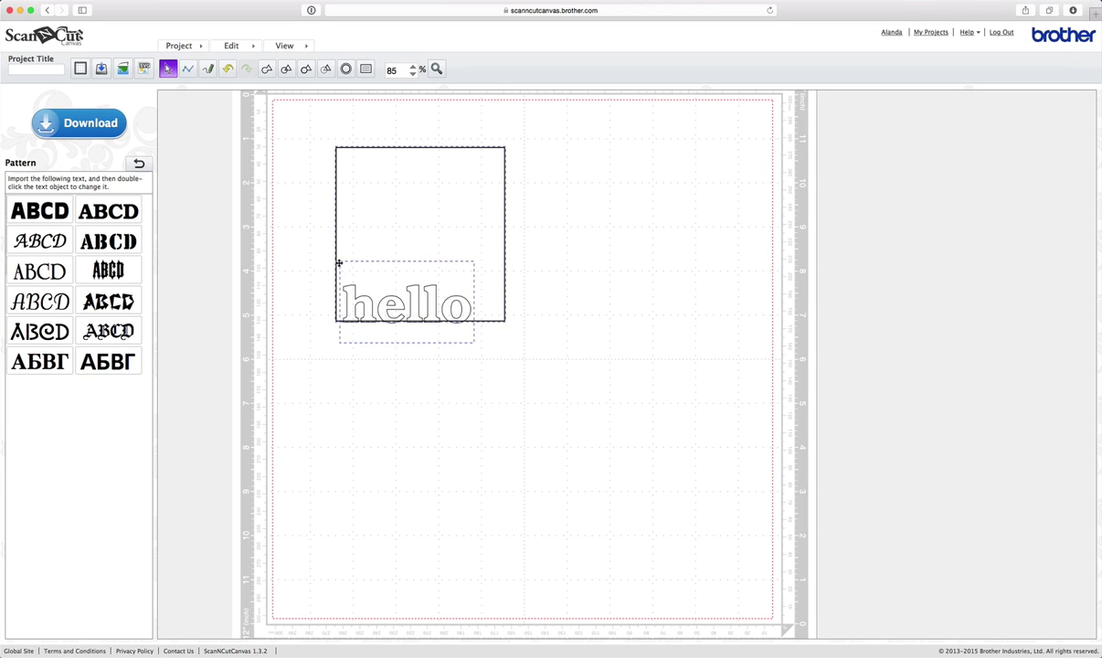
pyautogui.click(327, 70)
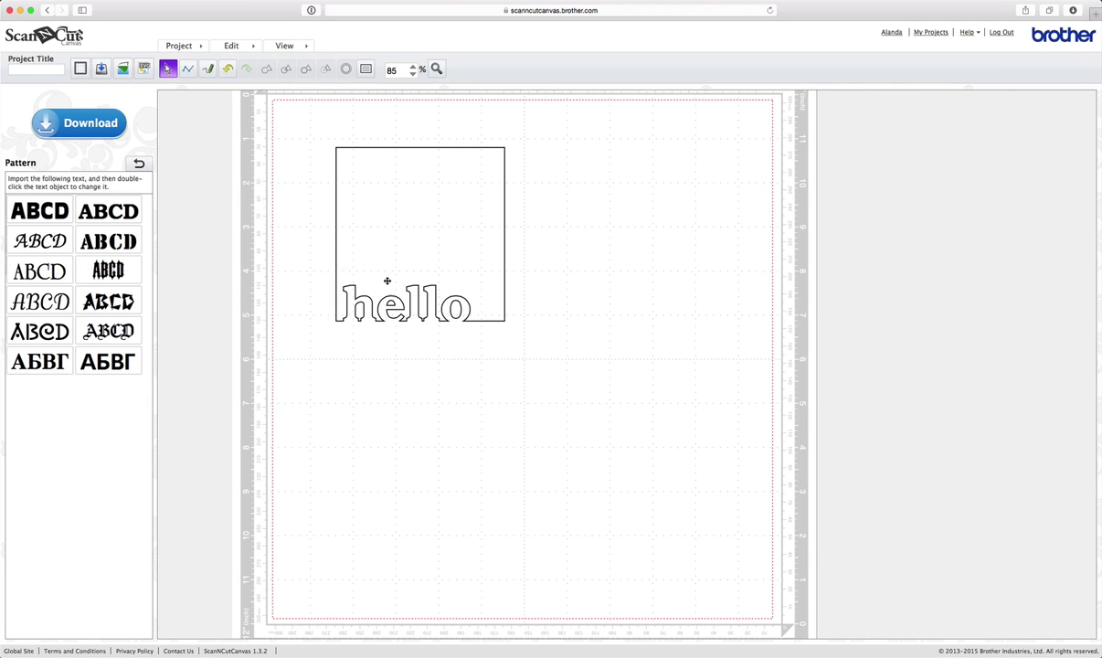
pyautogui.moveTo(399, 216); pyautogui.dragTo(392, 199)
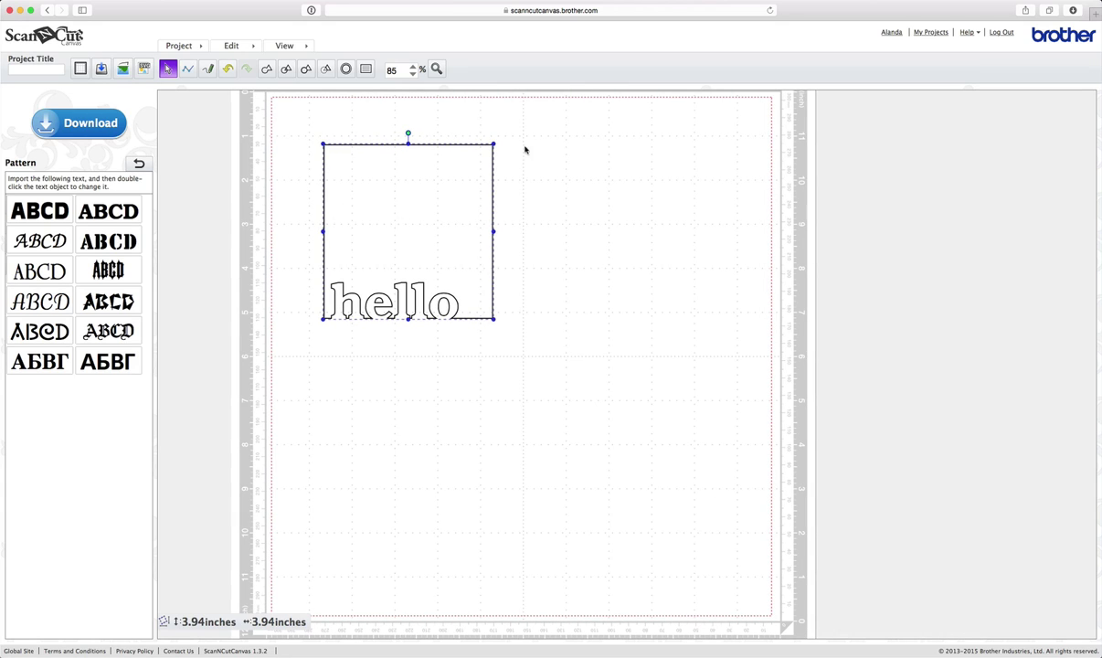
# - Add another plain square and stretch it to about 4.51 by 5.54 inches as an outer frame around the "hello" cutout
pyautogui.click(138, 165)
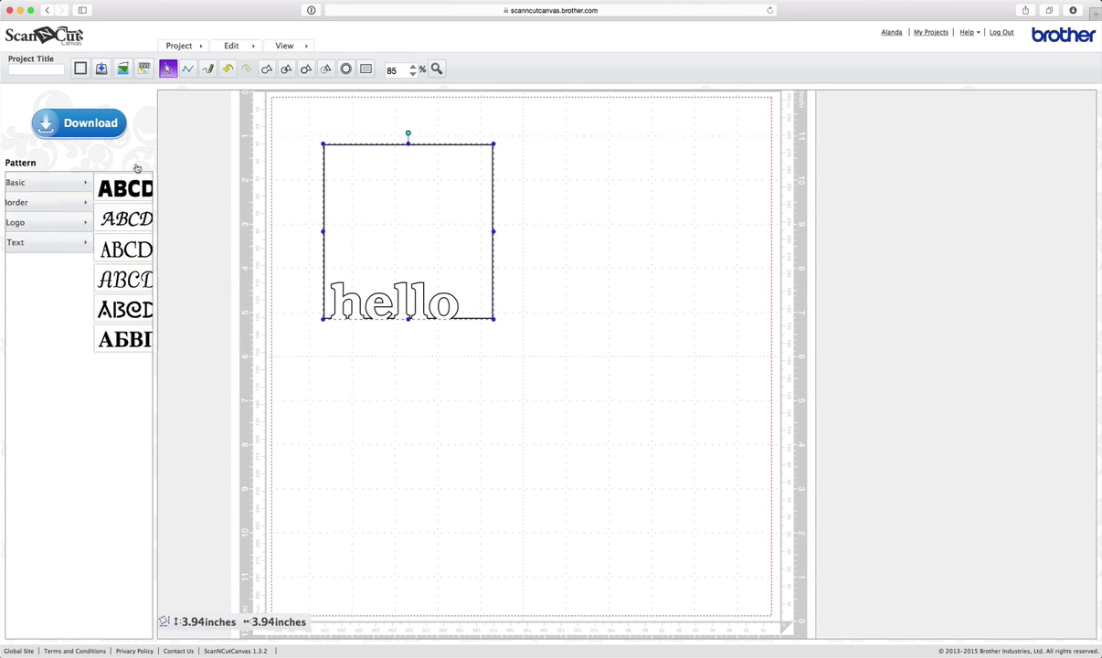
pyautogui.click(85, 183)
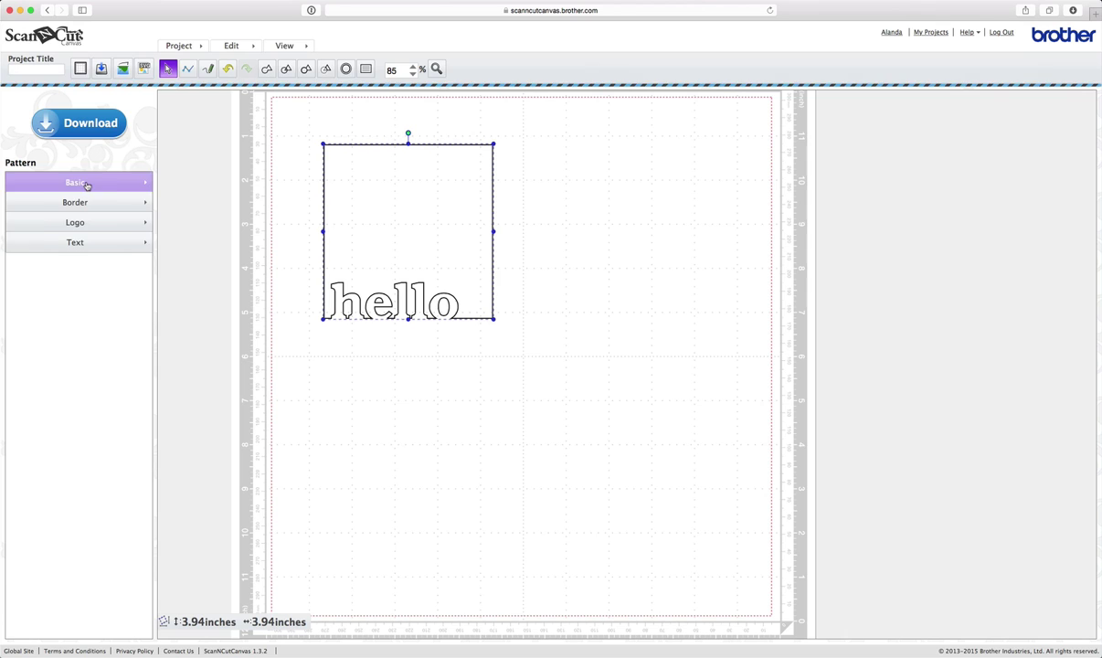
pyautogui.click(18, 187)
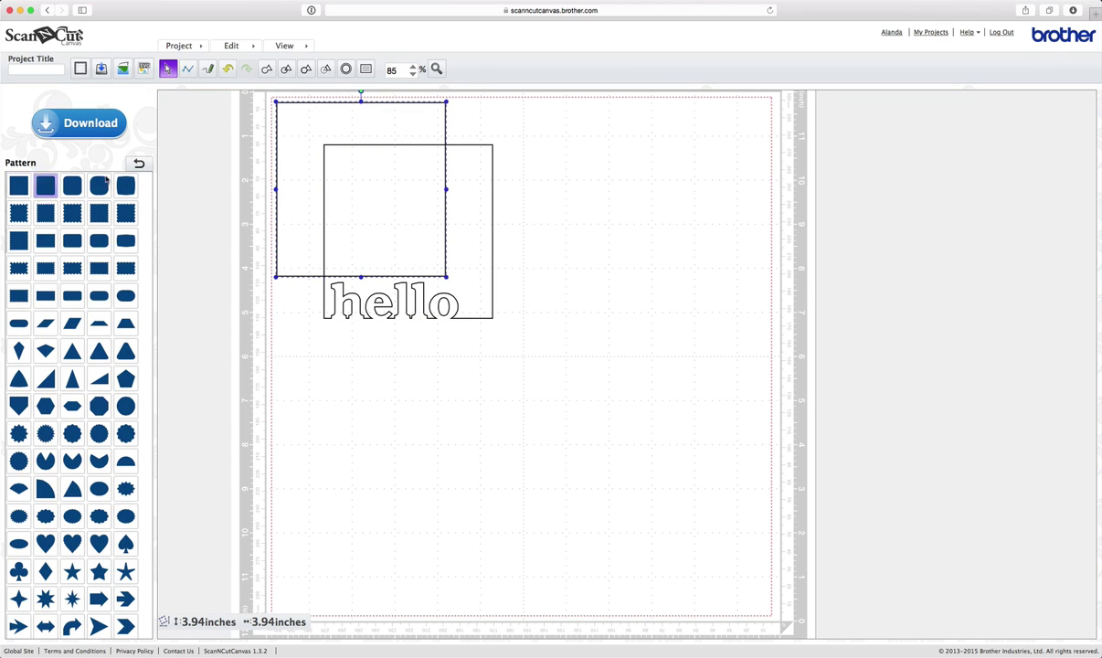
pyautogui.moveTo(368, 120); pyautogui.dragTo(402, 153)
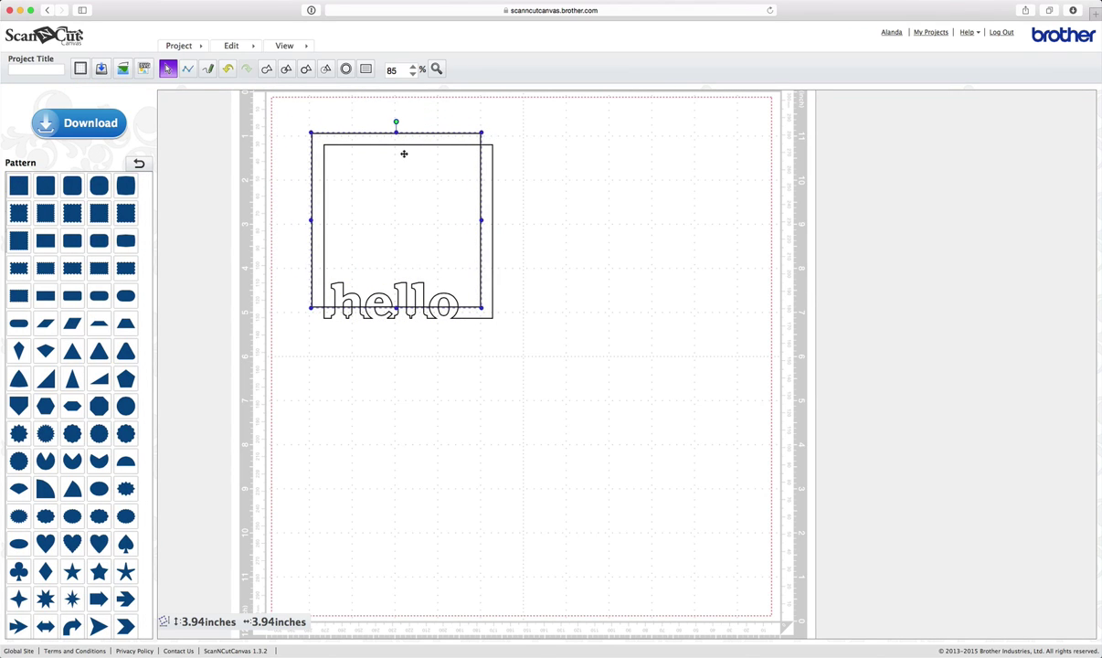
pyautogui.moveTo(482, 310); pyautogui.dragTo(507, 380)
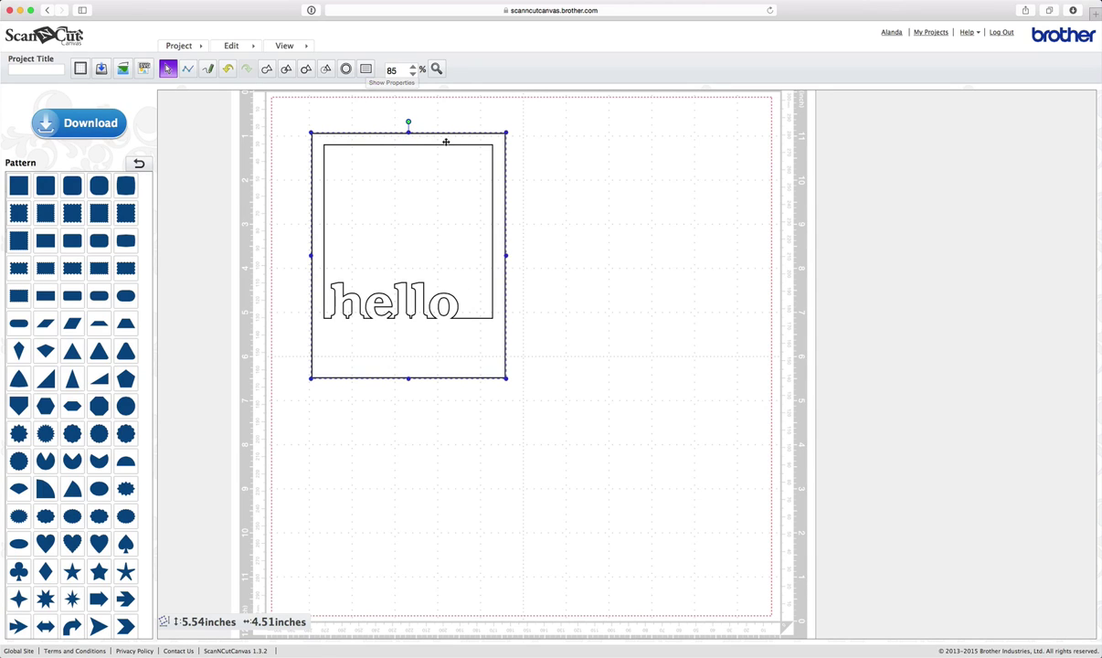
pyautogui.moveTo(443, 140); pyautogui.dragTo(442, 142)
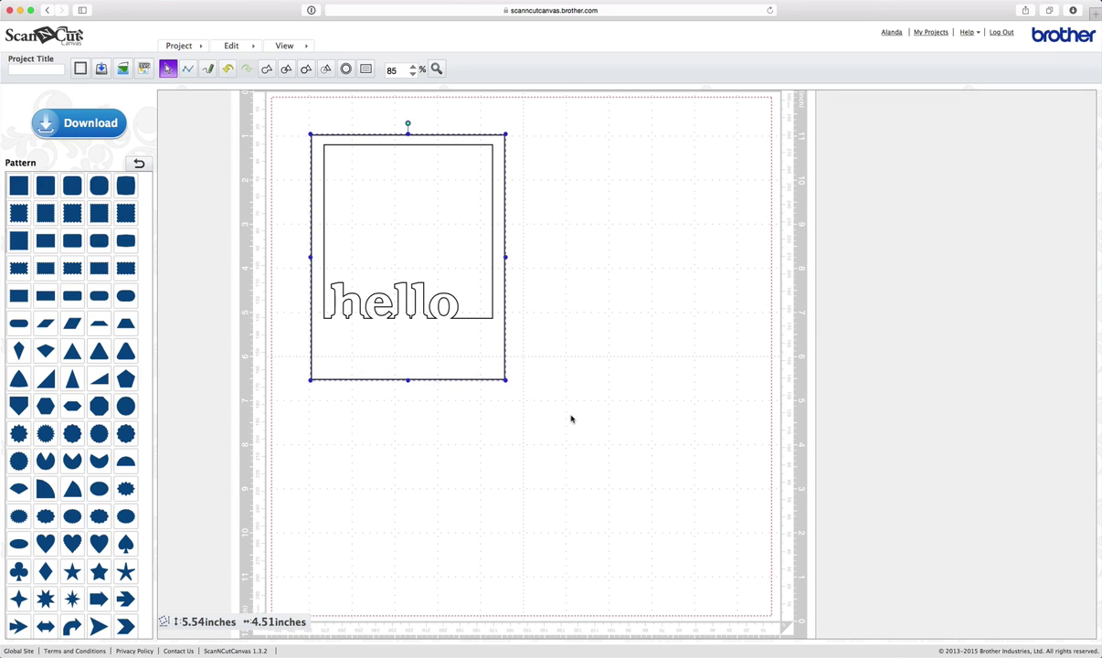
pyautogui.click(543, 413)
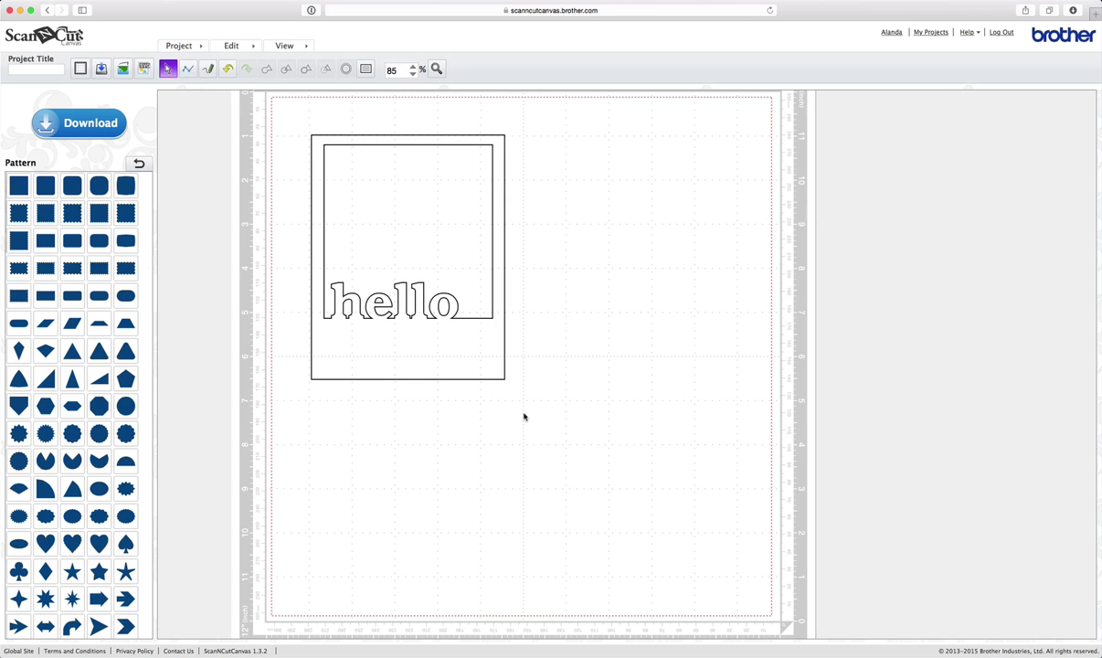
# - Group the outer frame with the "hello" cutout
pyautogui.hscroll(1, 523, 415)
pyautogui.moveTo(507, 413); pyautogui.dragTo(279, 201)
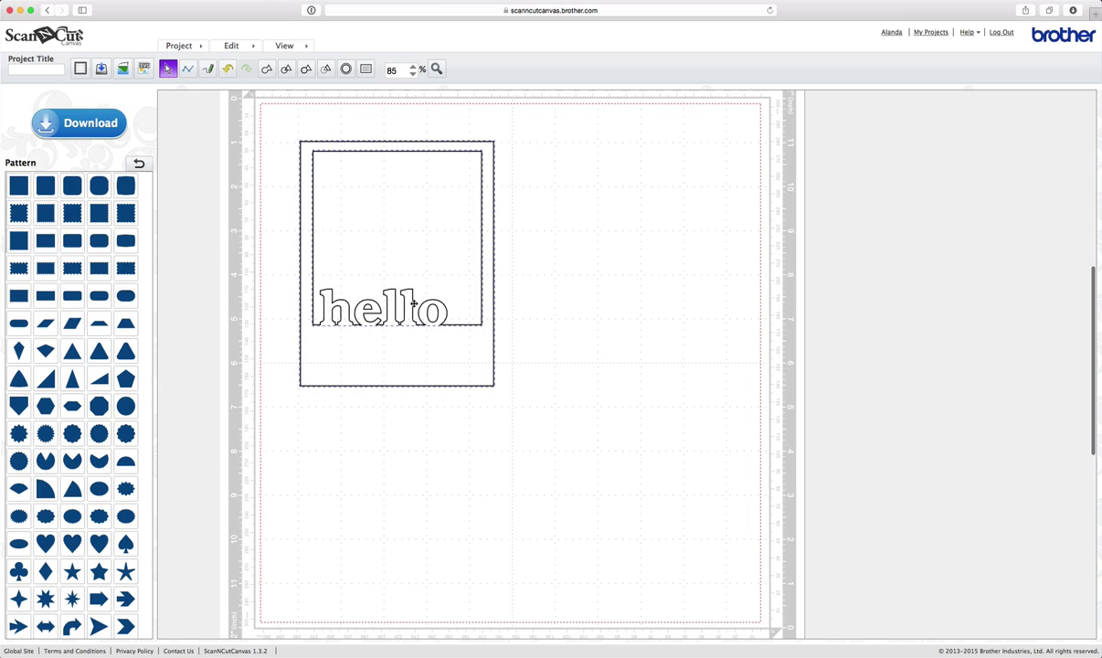
pyautogui.rightClick(393, 208)
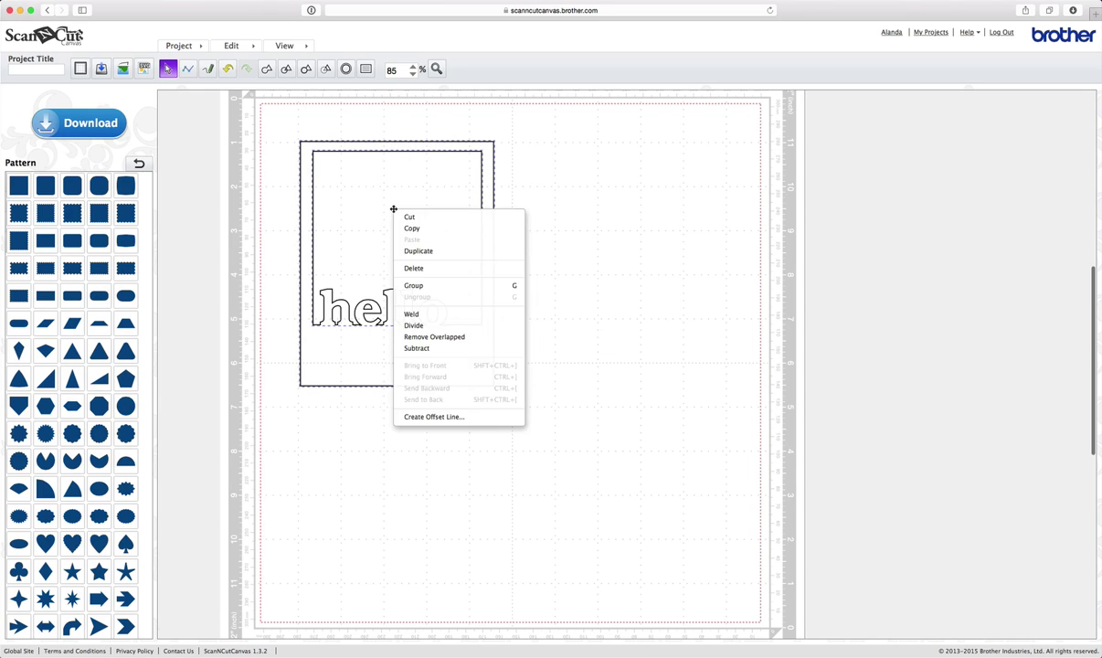
pyautogui.click(407, 280)
pyautogui.click(534, 288)
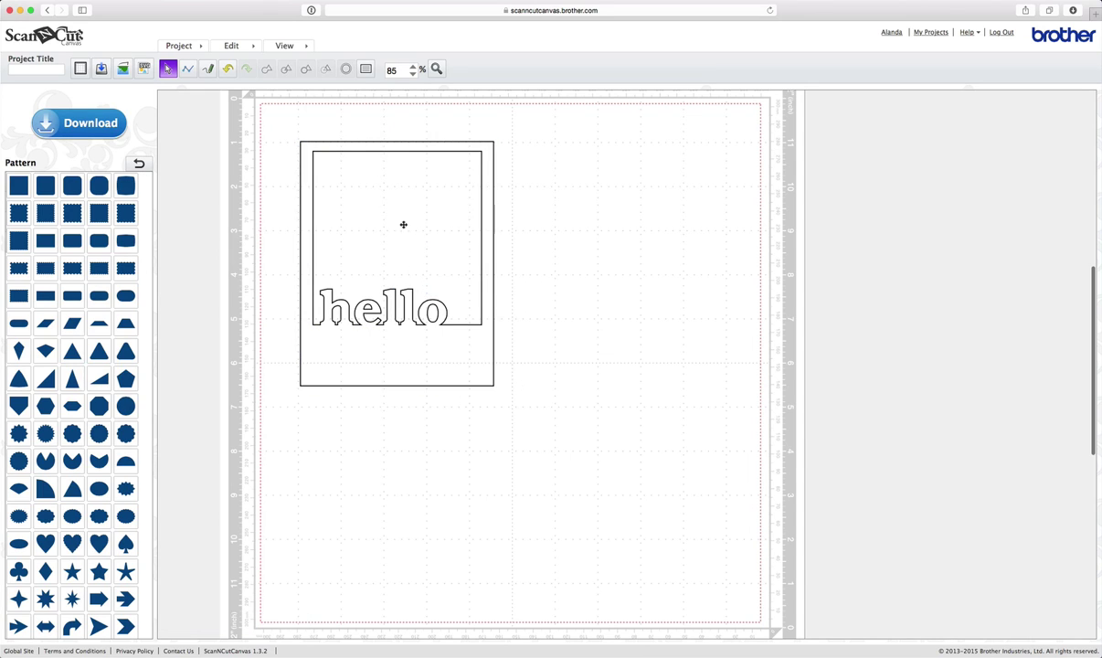
# - Move the grouped "hello" frame to the mat's upper-right corner
pyautogui.click(361, 227)
pyautogui.moveTo(362, 226); pyautogui.dragTo(632, 189)
pyautogui.click(337, 302)
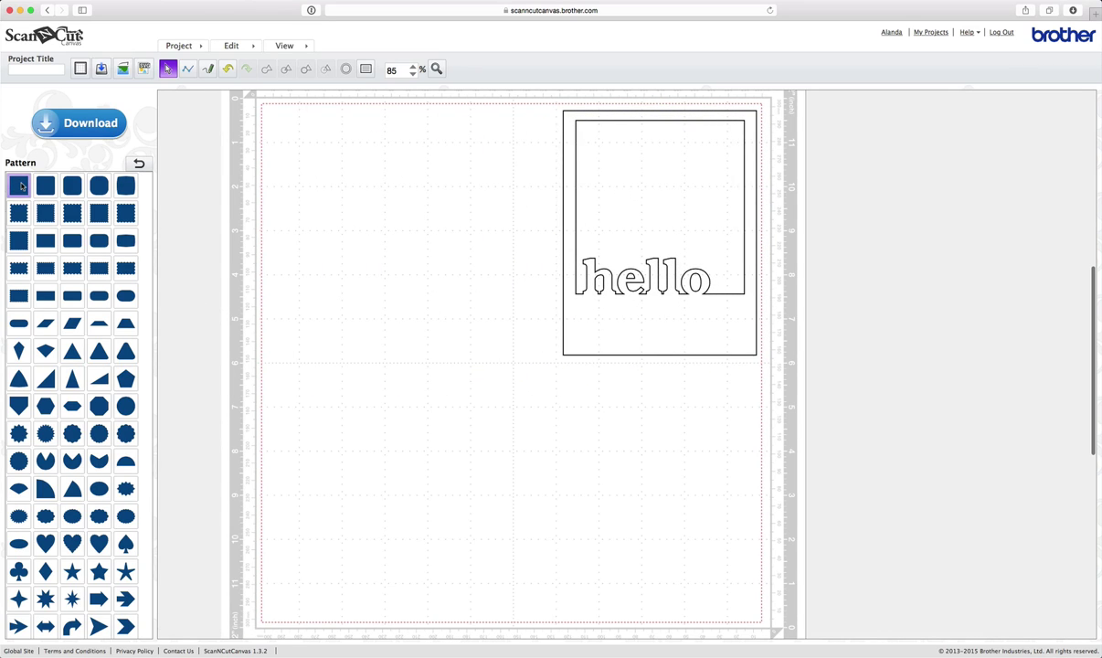
# - Build a second frame at the mat's upper left from a 3.94-inch square and a surrounding rectangle about 4.49 by 5.75 inches
pyautogui.click(21, 186)
pyautogui.moveTo(313, 189); pyautogui.dragTo(353, 235)
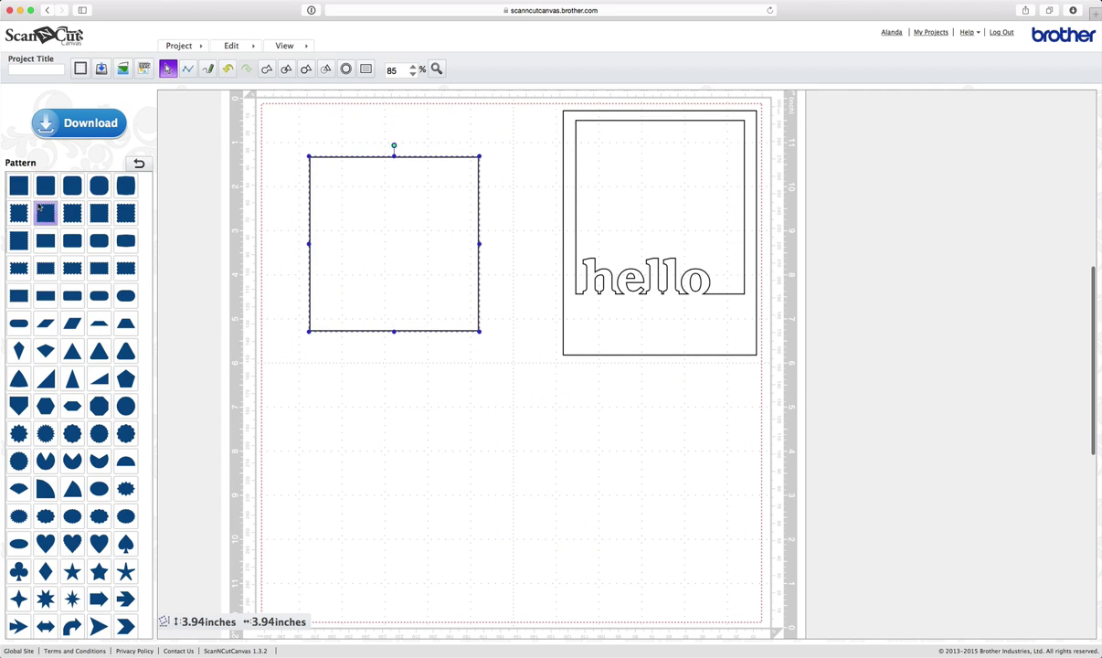
pyautogui.click(20, 187)
pyautogui.moveTo(330, 141); pyautogui.dragTo(362, 177)
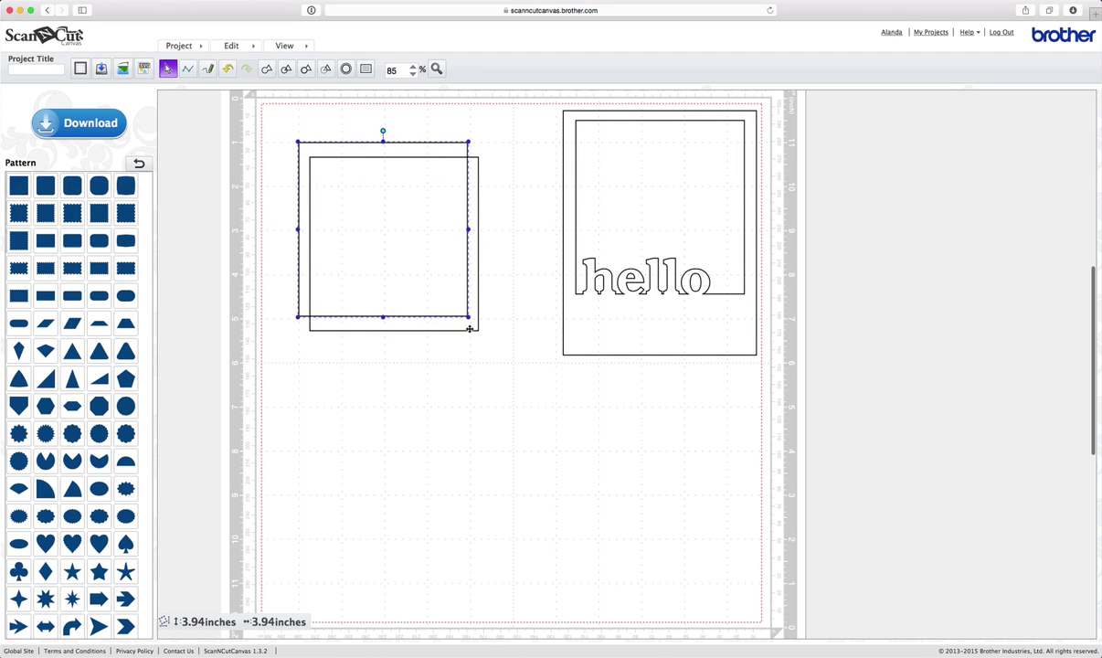
pyautogui.moveTo(468, 317); pyautogui.dragTo(491, 397)
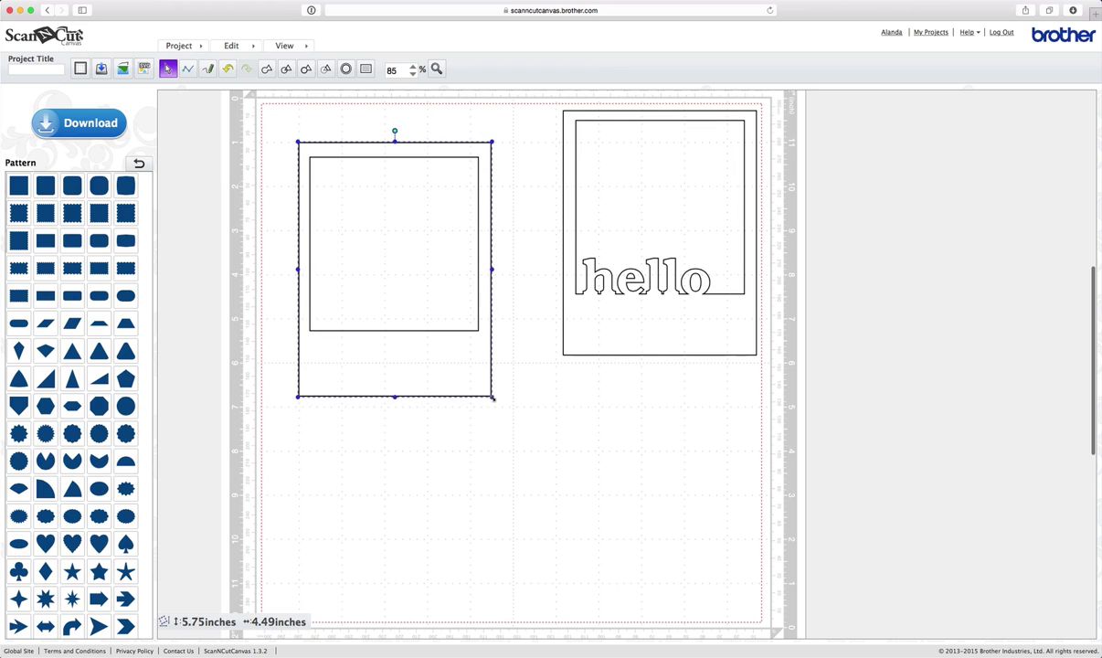
pyautogui.moveTo(420, 153); pyautogui.dragTo(425, 150)
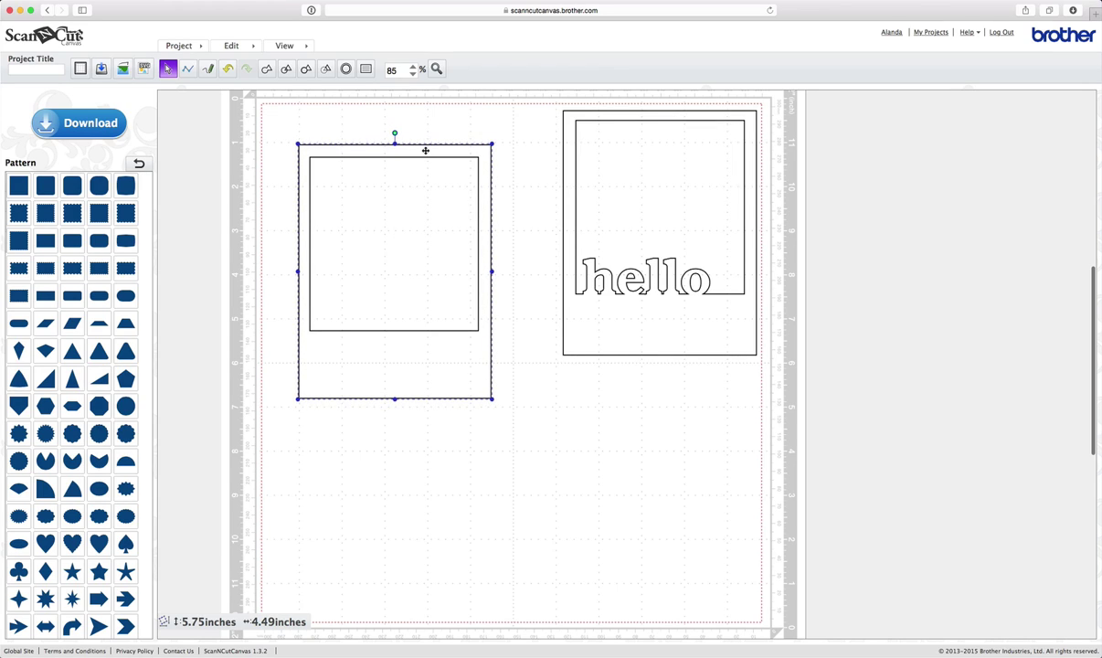
# - Shorten the second frame's outer rectangle to about 5.54 inches tall, moving the inner square clear to the mat's lower right
pyautogui.moveTo(395, 399); pyautogui.dragTo(337, 350)
pyautogui.click(523, 394)
pyautogui.click(454, 282)
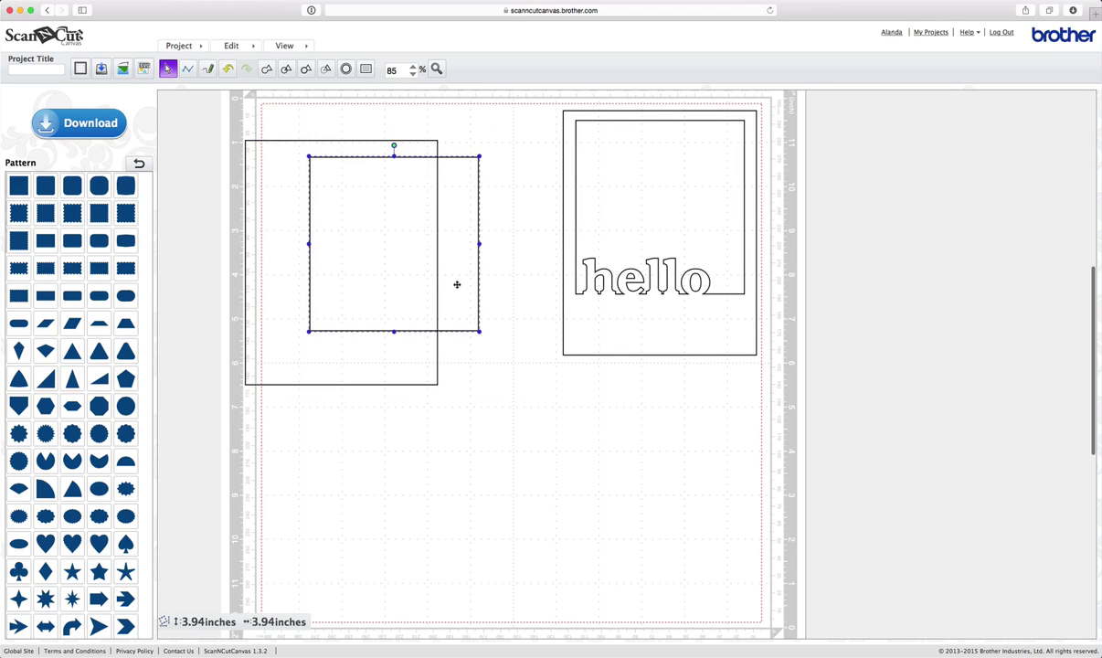
pyautogui.moveTo(469, 303); pyautogui.dragTo(730, 507)
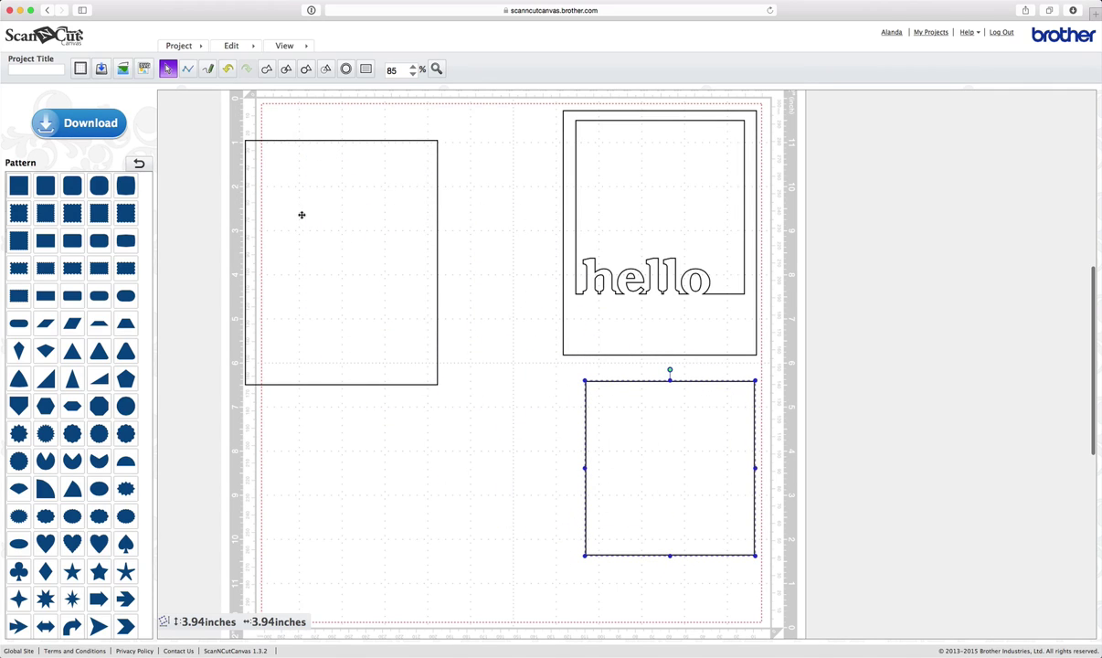
pyautogui.moveTo(286, 216); pyautogui.dragTo(320, 201)
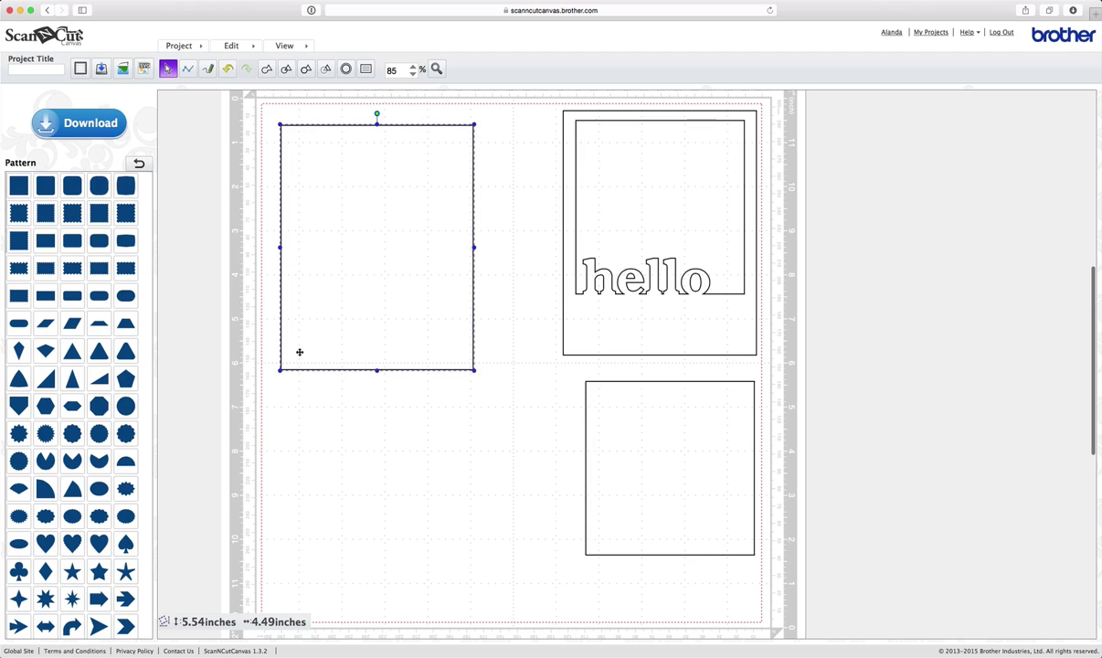
# - Add a five-pointed star scaled to about 0.86 by 0.82 inches at the lower-left corner inside the empty rectangle
pyautogui.click(285, 419)
pyautogui.scroll(-3, 45, 461)
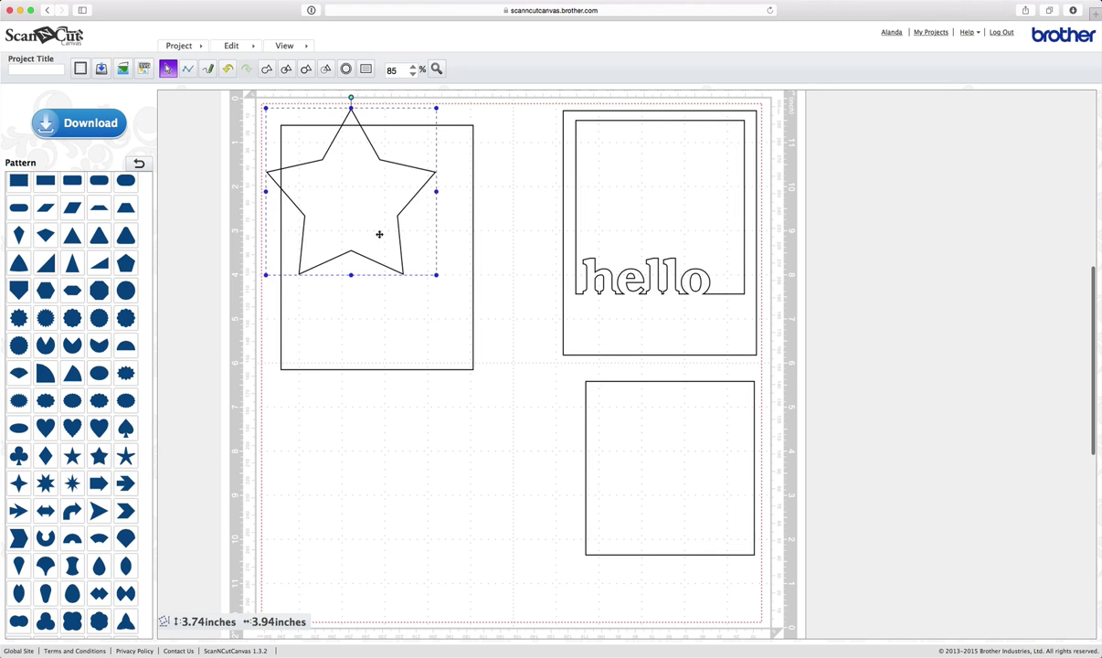
pyautogui.moveTo(379, 234); pyautogui.dragTo(426, 400)
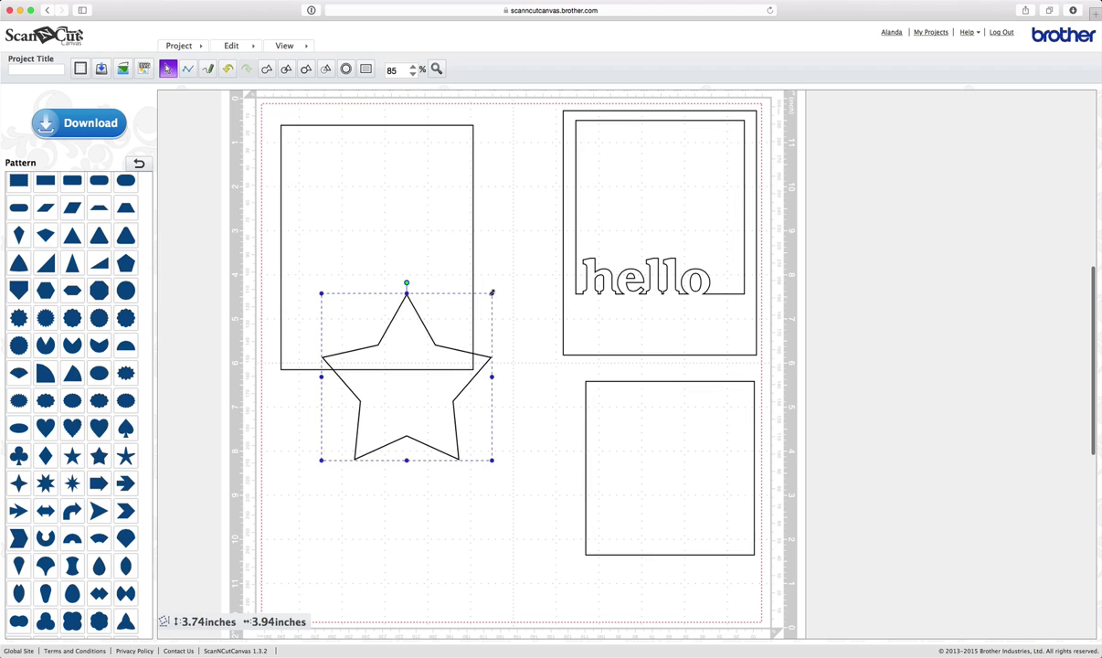
pyautogui.moveTo(491, 292); pyautogui.dragTo(311, 337)
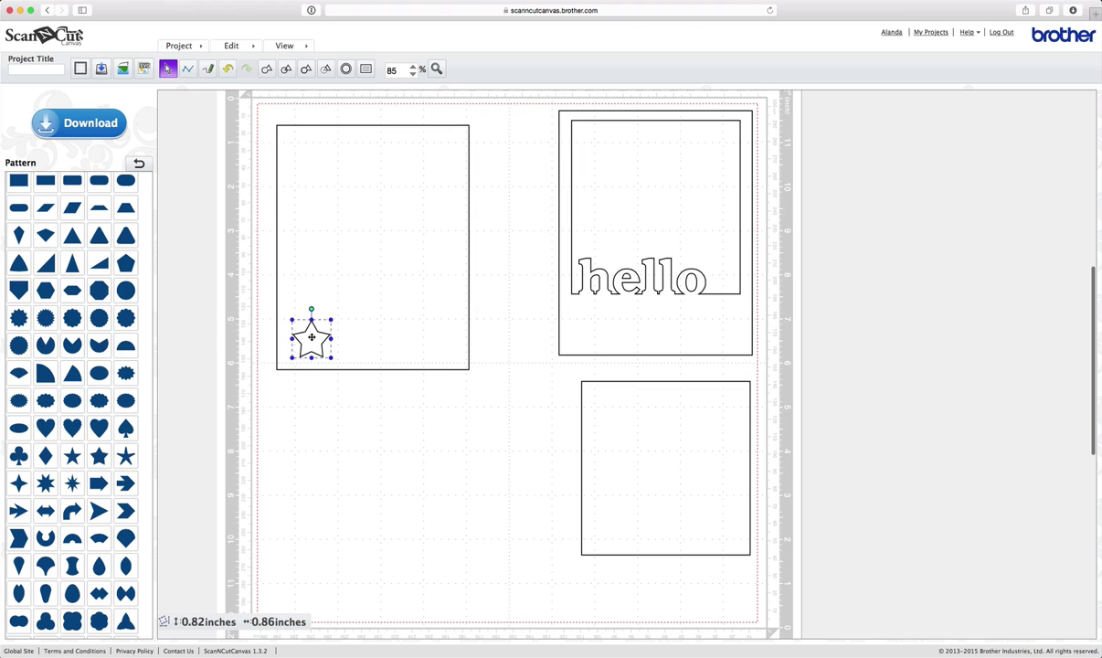
# - Duplicate the small star three times
pyautogui.rightClick(311, 337)
pyautogui.click(329, 377)
pyautogui.rightClick(323, 346)
pyautogui.click(345, 388)
pyautogui.rightClick(336, 368)
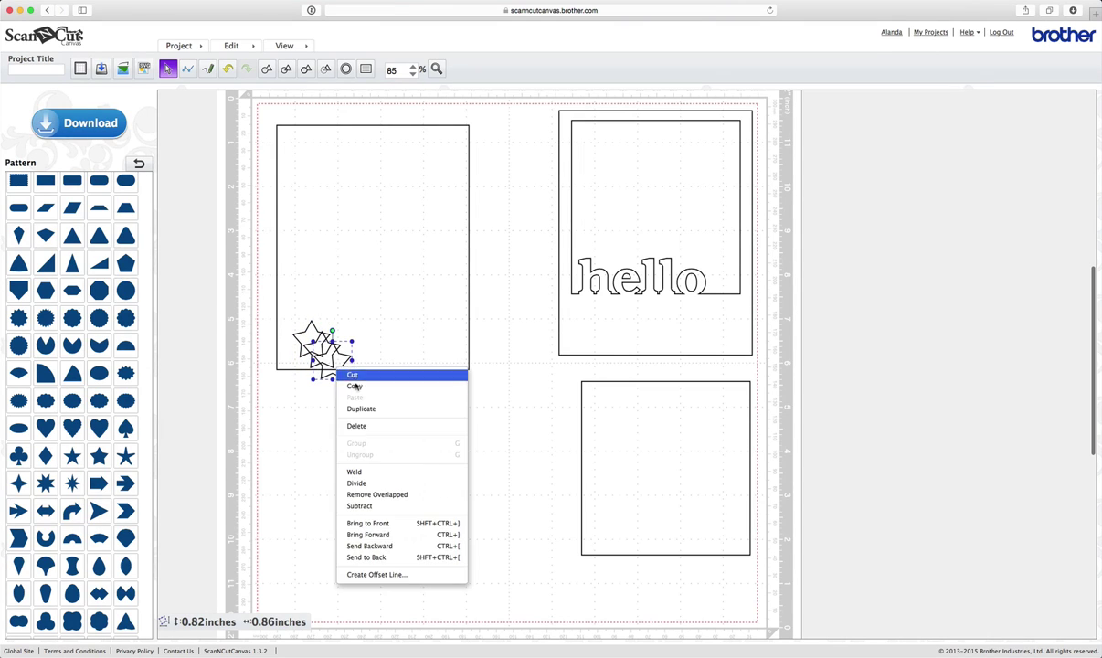
pyautogui.click(356, 408)
# - Spread the four stars out in a horizontal row along the rectangle's bottom edge
pyautogui.moveTo(345, 366); pyautogui.dragTo(437, 345)
pyautogui.moveTo(330, 362); pyautogui.dragTo(399, 346)
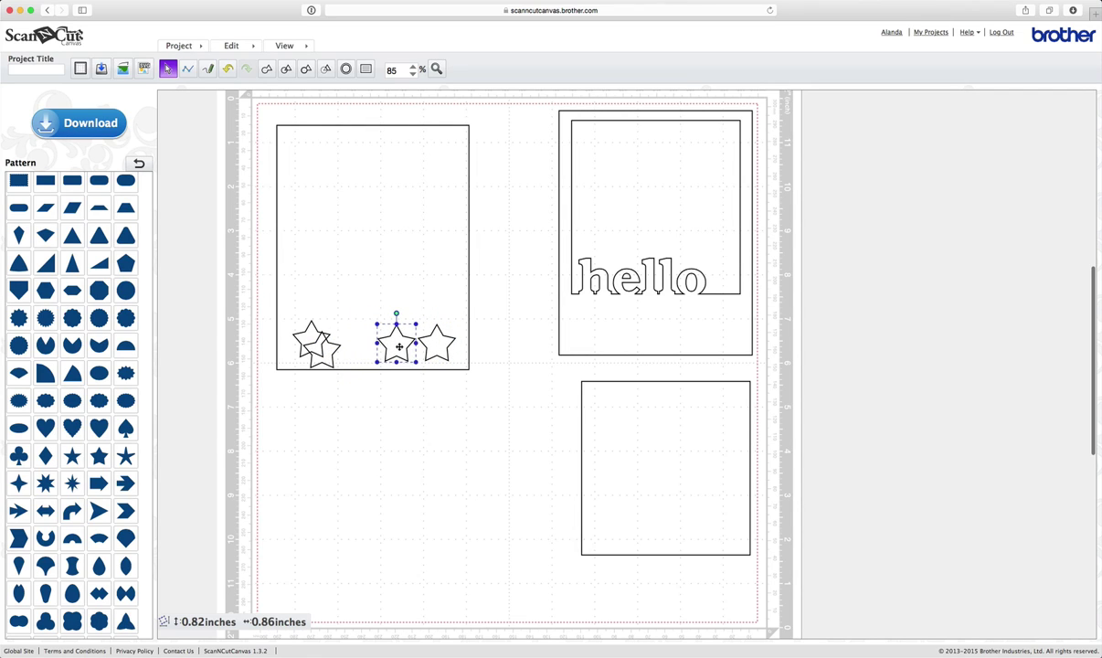
pyautogui.moveTo(327, 350); pyautogui.dragTo(361, 347)
pyautogui.click(309, 341)
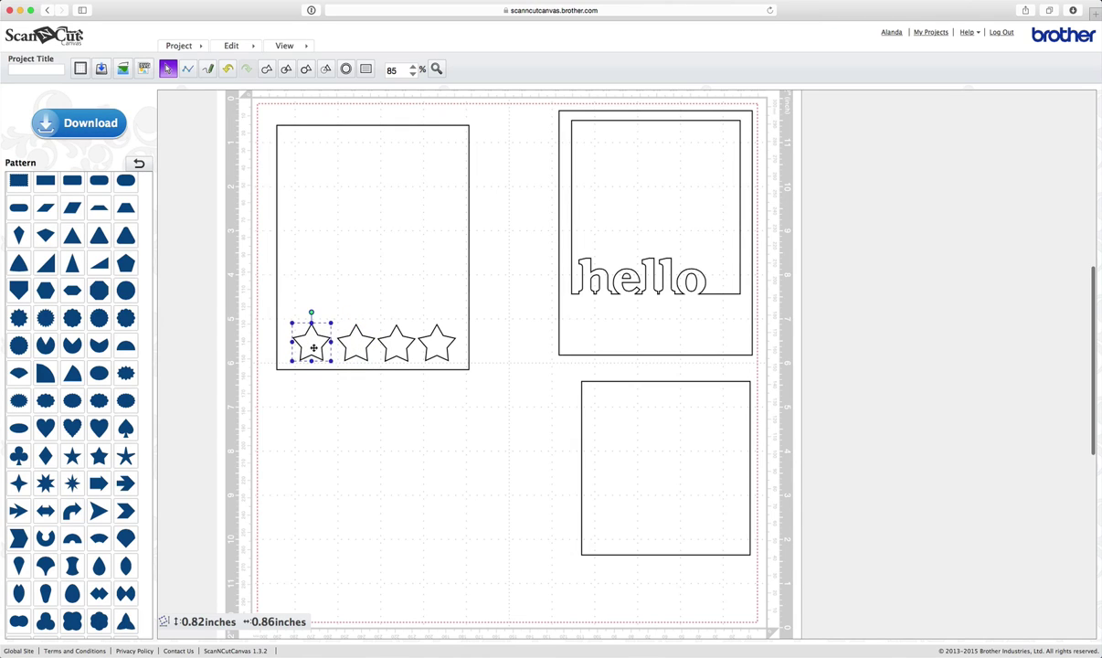
# - Fine-tune the star positions so the row is level and evenly spaced
pyautogui.click(351, 349)
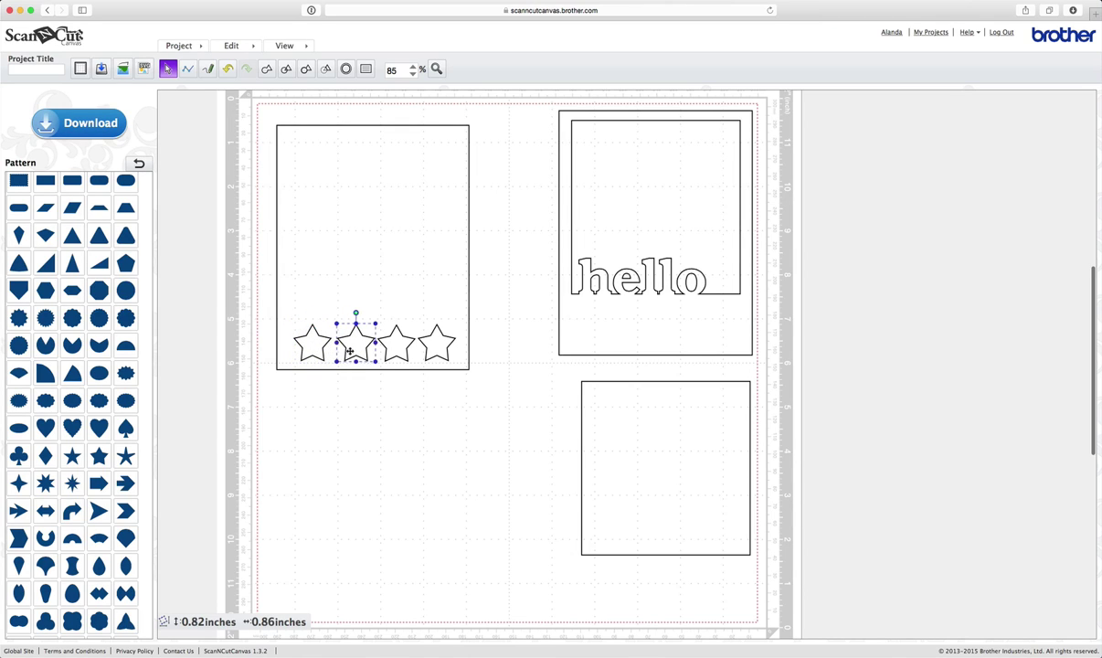
pyautogui.moveTo(312, 351); pyautogui.dragTo(310, 354)
pyautogui.click(349, 350)
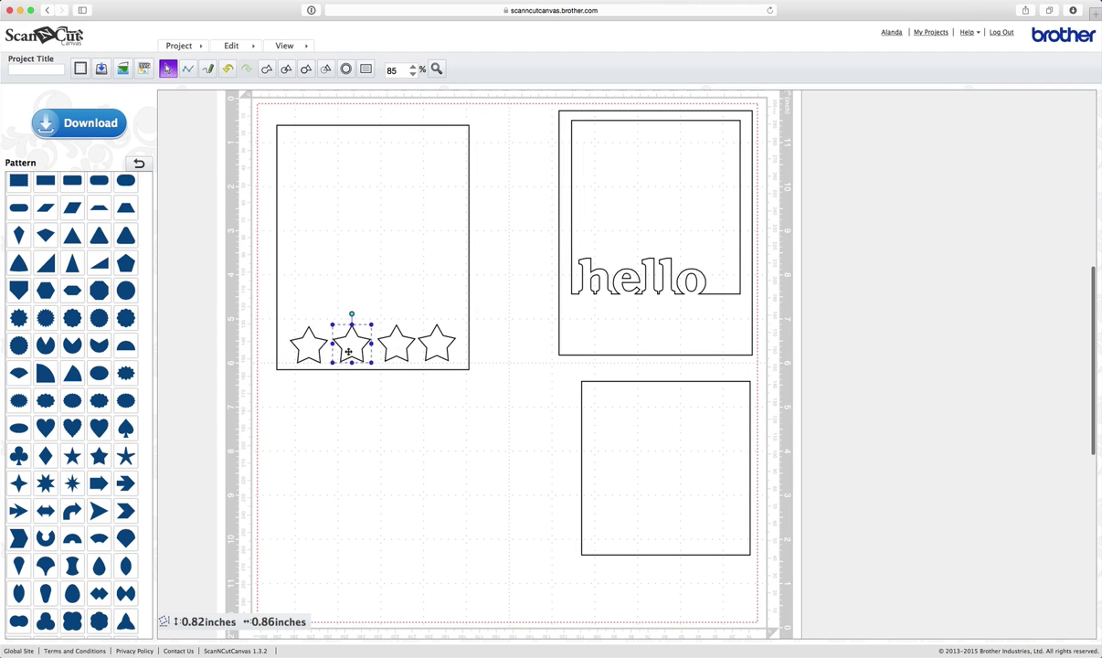
pyautogui.click(392, 349)
pyautogui.moveTo(392, 349); pyautogui.dragTo(390, 351)
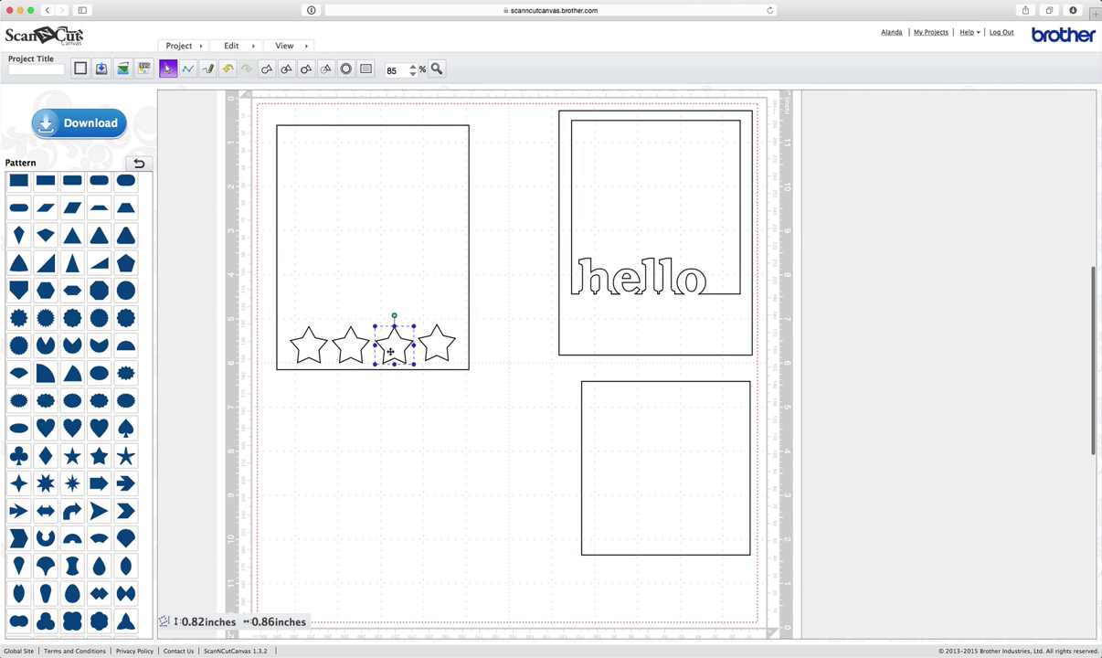
pyautogui.click(421, 351)
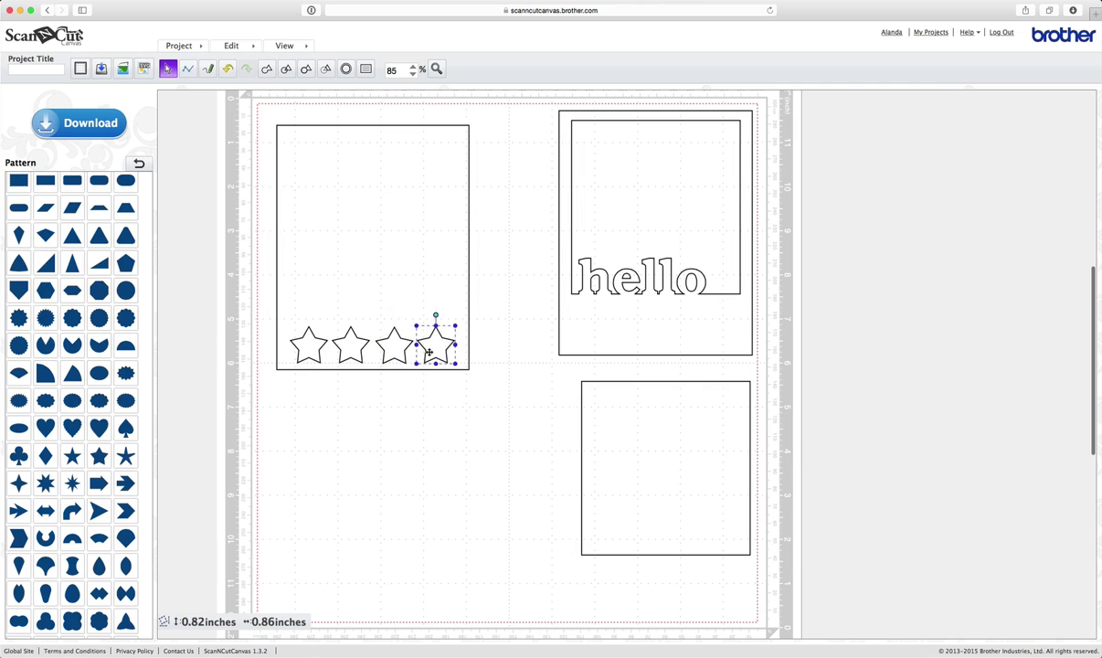
# - Place the 3.94-inch square inside the frame above the stars and nudge the stars slightly upward
pyautogui.click(645, 448)
pyautogui.moveTo(652, 448); pyautogui.dragTo(361, 209)
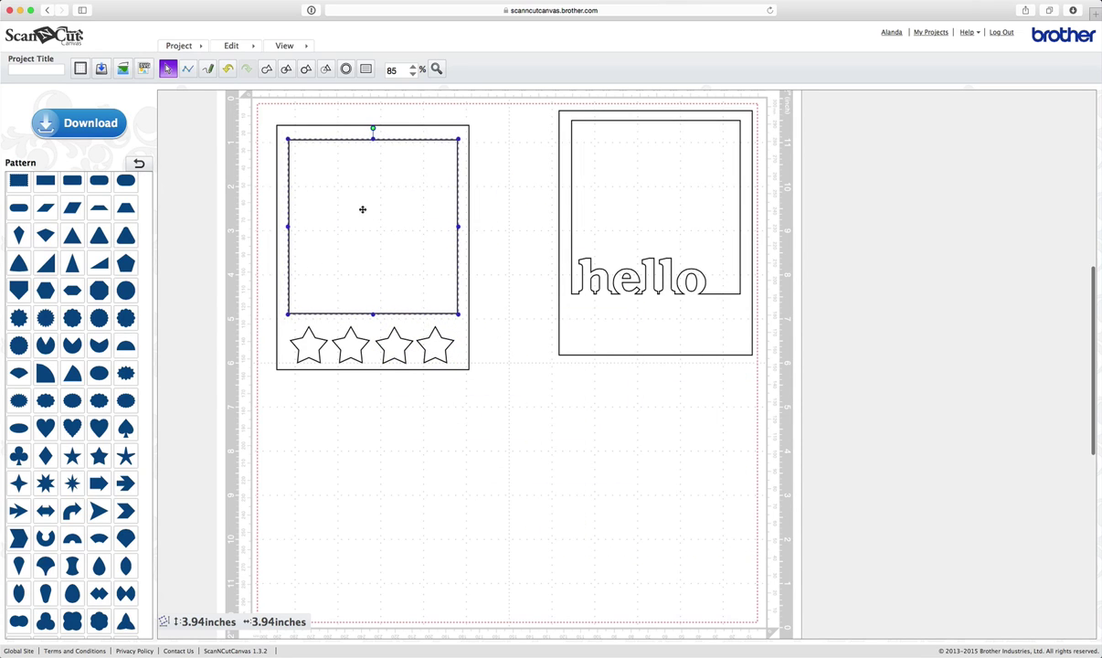
pyautogui.click(441, 347)
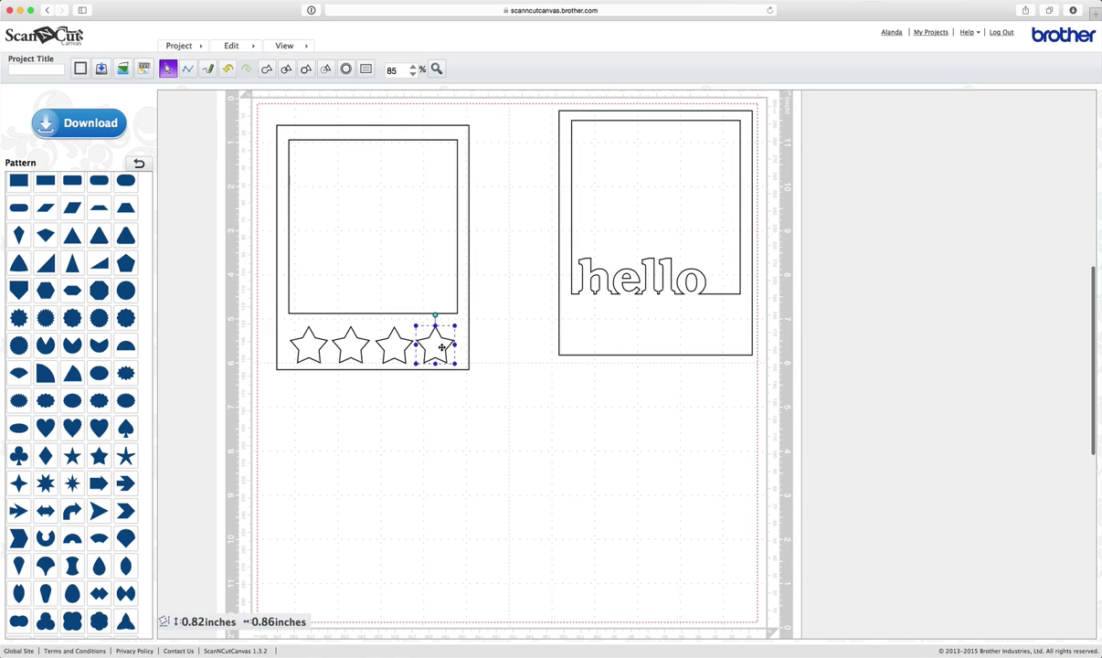
pyautogui.moveTo(437, 347); pyautogui.dragTo(438, 344)
pyautogui.click(402, 348)
pyautogui.click(355, 347)
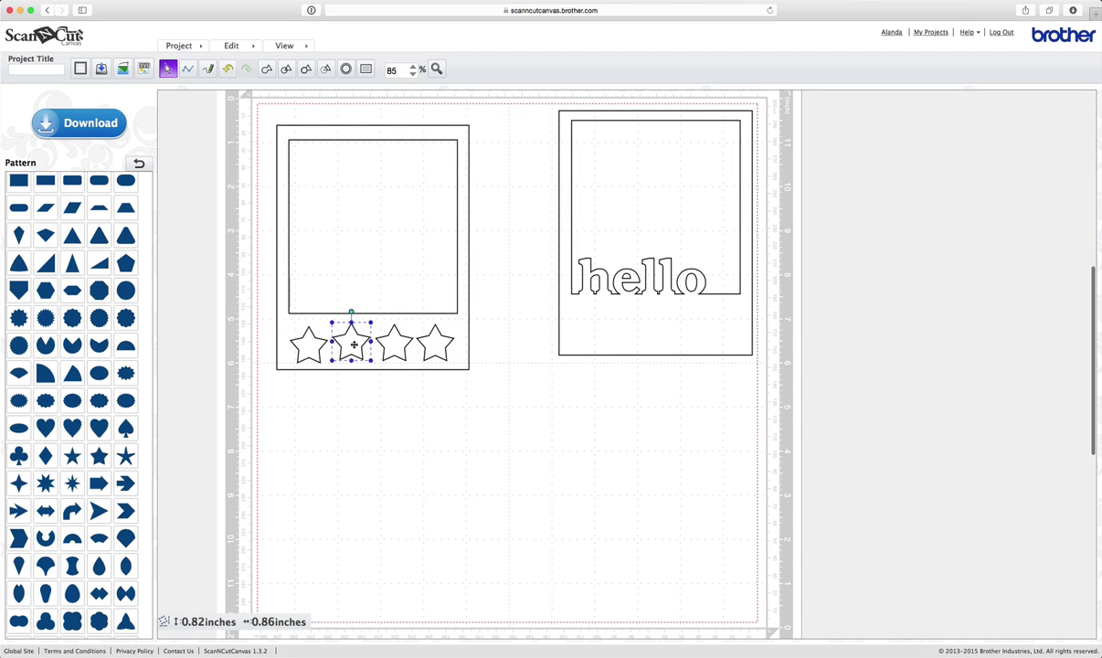
pyautogui.click(305, 347)
# - Send the second frame's outer rectangle to the back
pyautogui.click(367, 399)
pyautogui.click(370, 259)
pyautogui.doubleClick(438, 197)
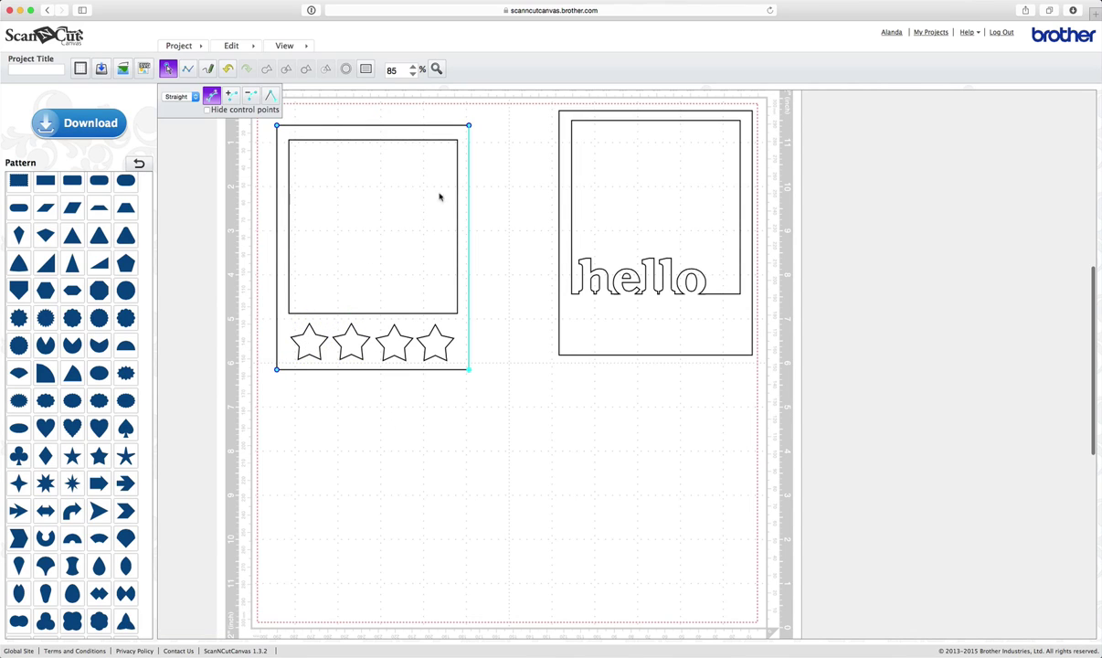
pyautogui.doubleClick(465, 197)
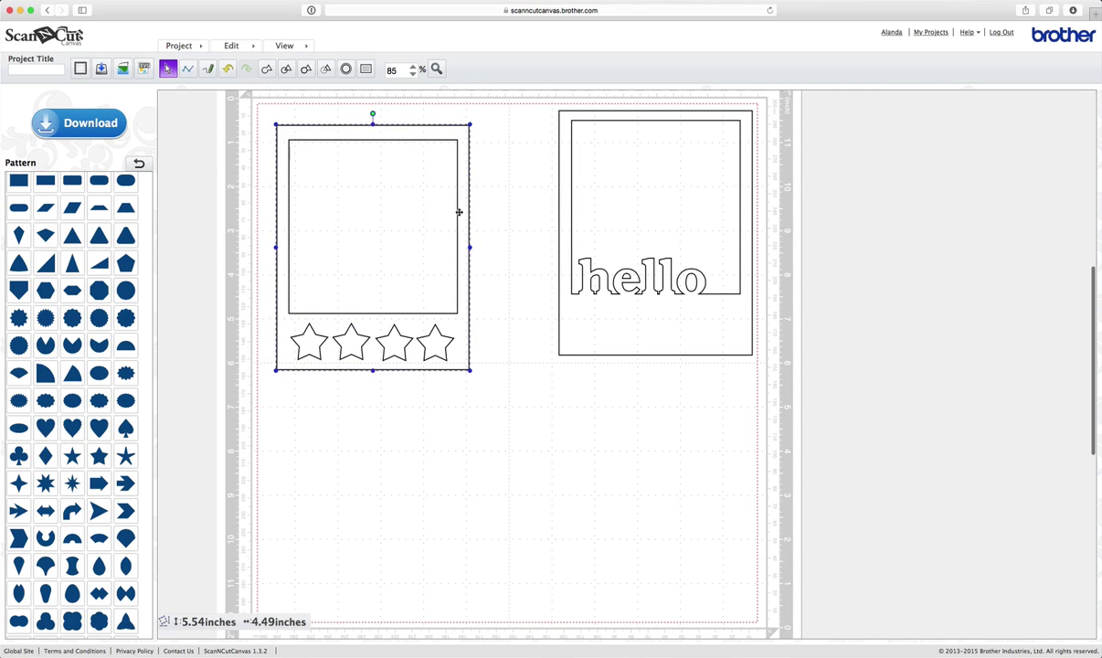
pyautogui.rightClick(464, 194)
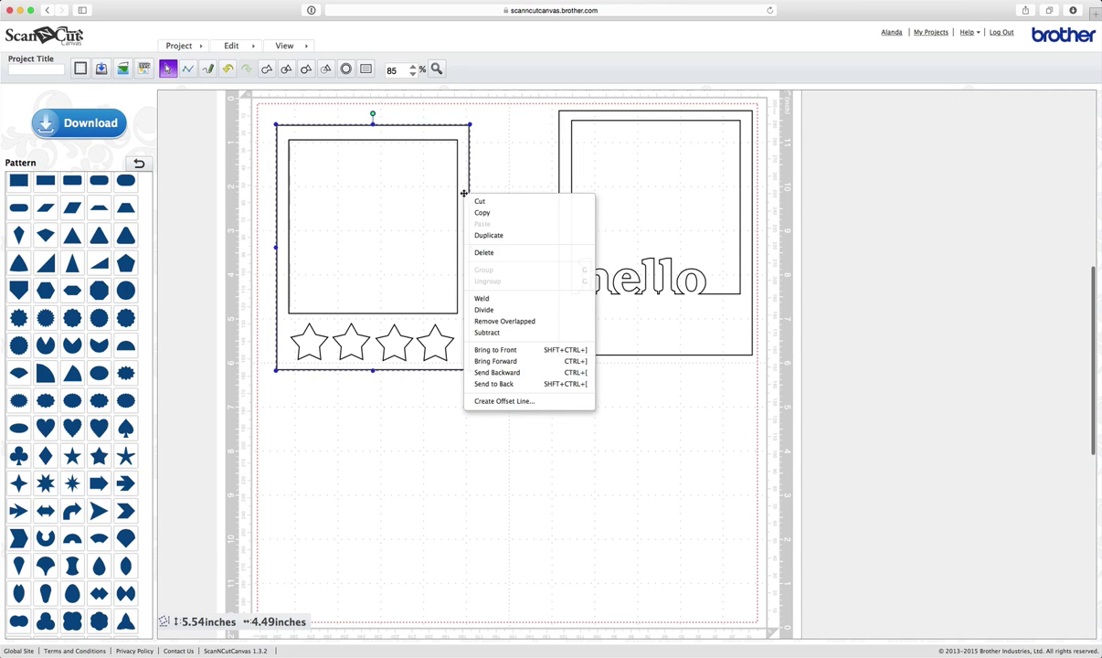
pyautogui.click(493, 383)
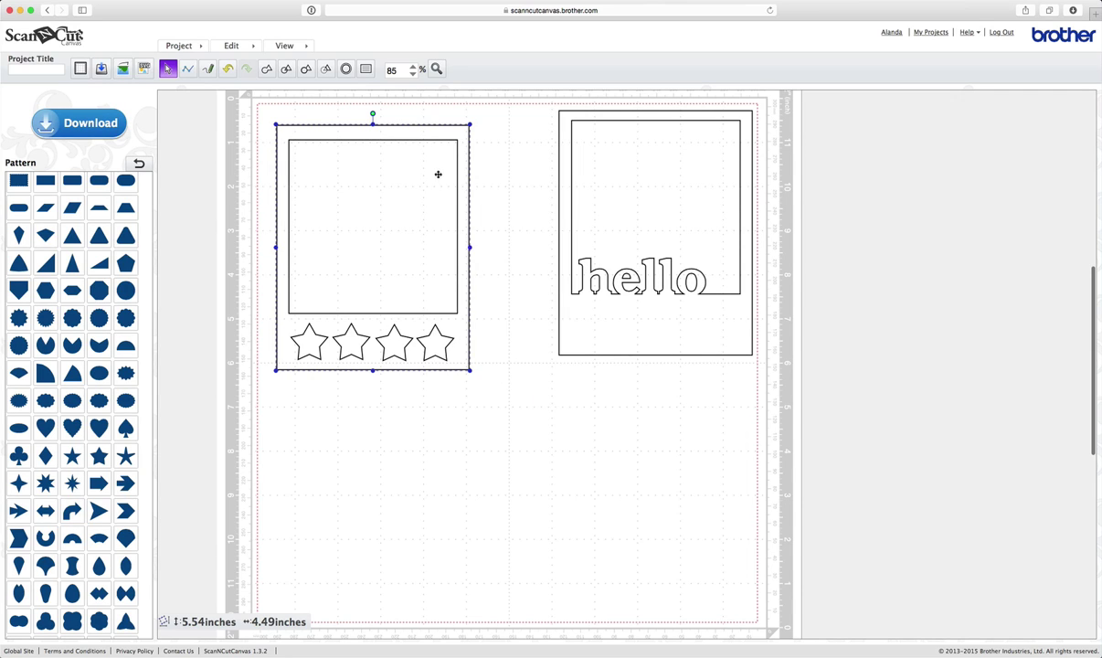
# - Move the inner square out to the mat's lower right and subtract the four stars from the outer rectangle
pyautogui.click(405, 193)
pyautogui.moveTo(356, 178); pyautogui.dragTo(637, 413)
pyautogui.click(413, 421)
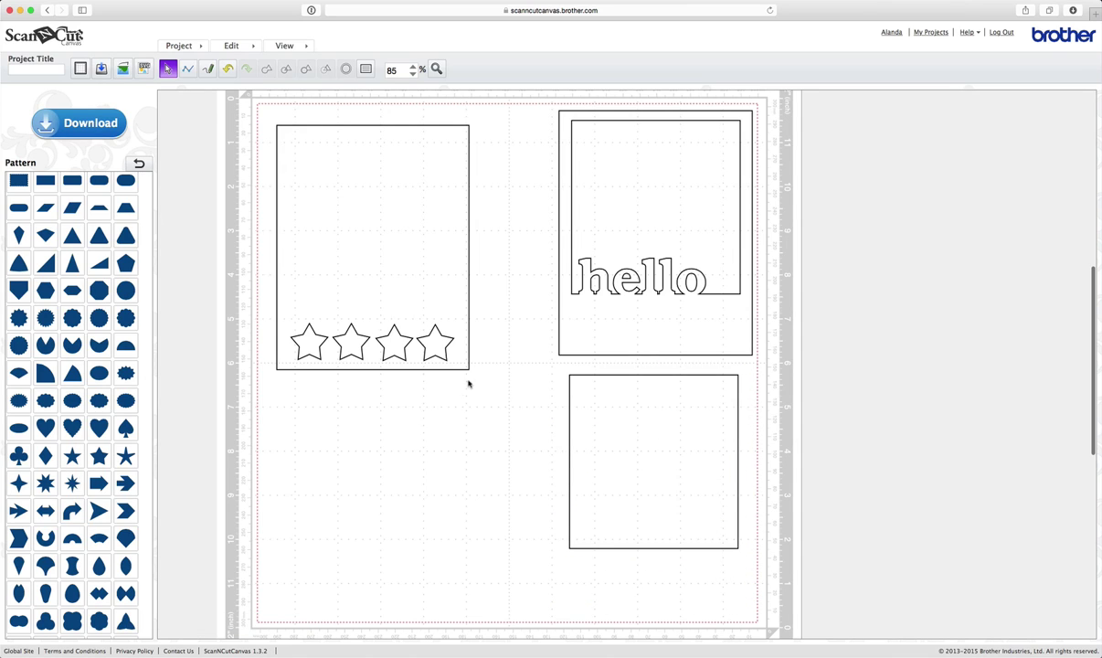
pyautogui.moveTo(482, 381); pyautogui.dragTo(254, 238)
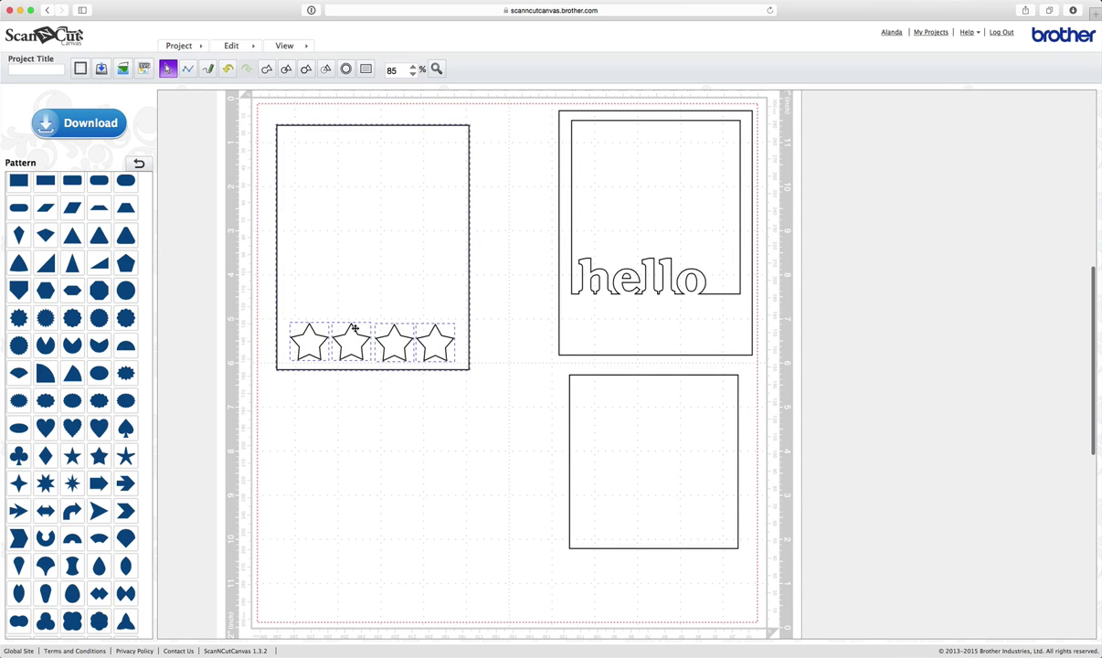
pyautogui.moveTo(483, 396); pyautogui.dragTo(273, 256)
pyautogui.click(327, 69)
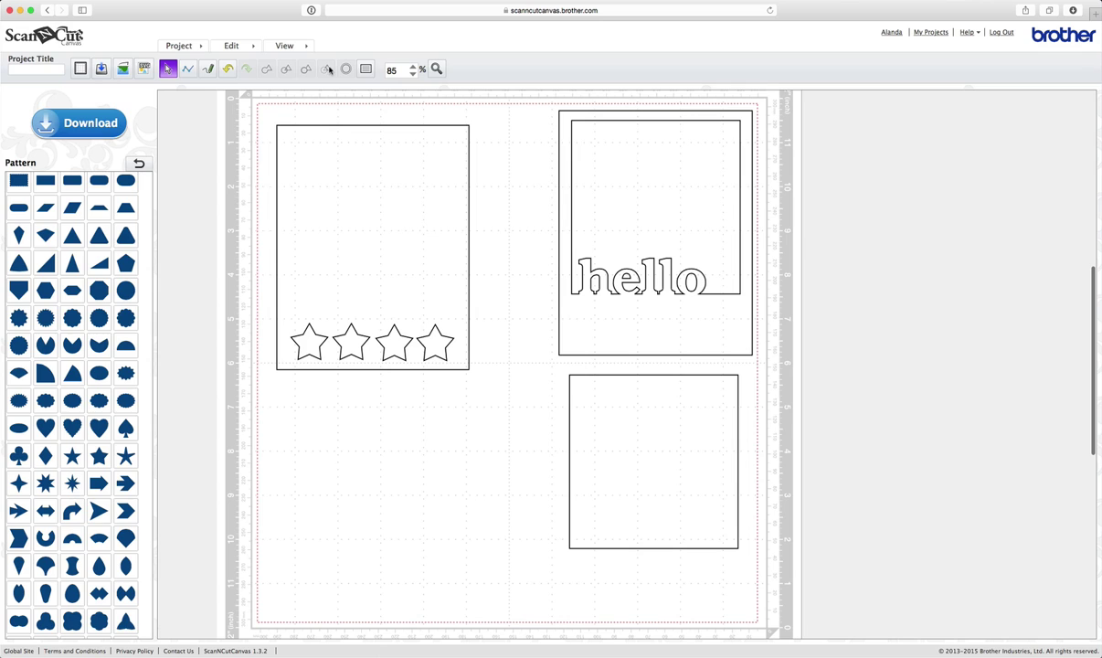
# - Return the 3.94-inch square to the star frame above the stars and group it with the frame
pyautogui.moveTo(392, 247); pyautogui.dragTo(367, 209)
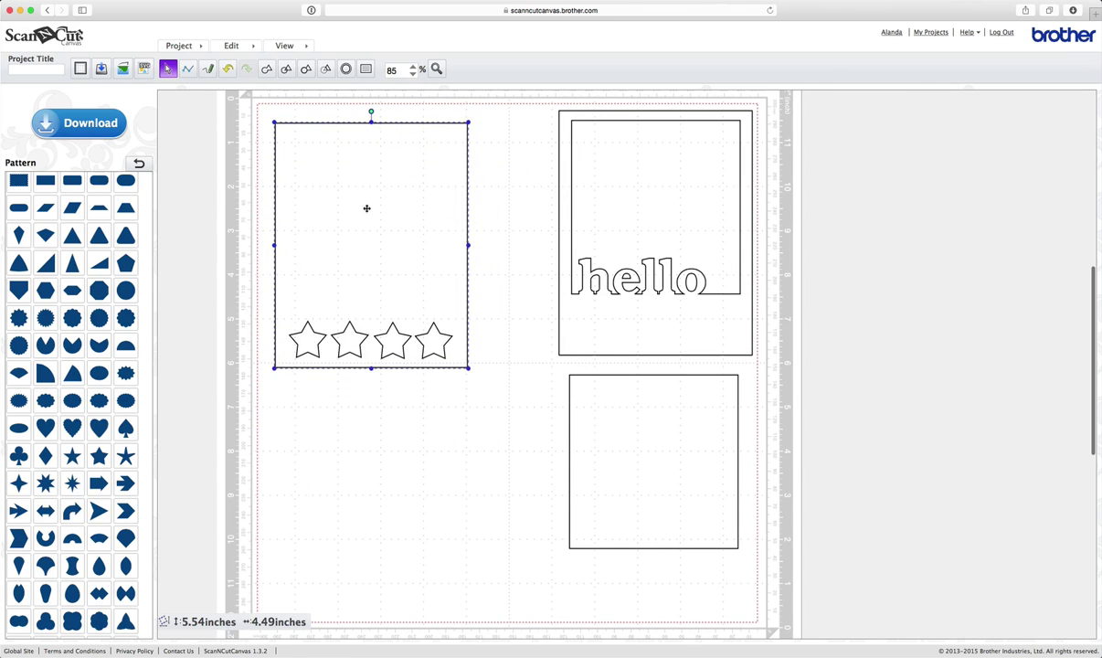
pyautogui.click(637, 450)
pyautogui.moveTo(657, 458); pyautogui.dragTo(374, 220)
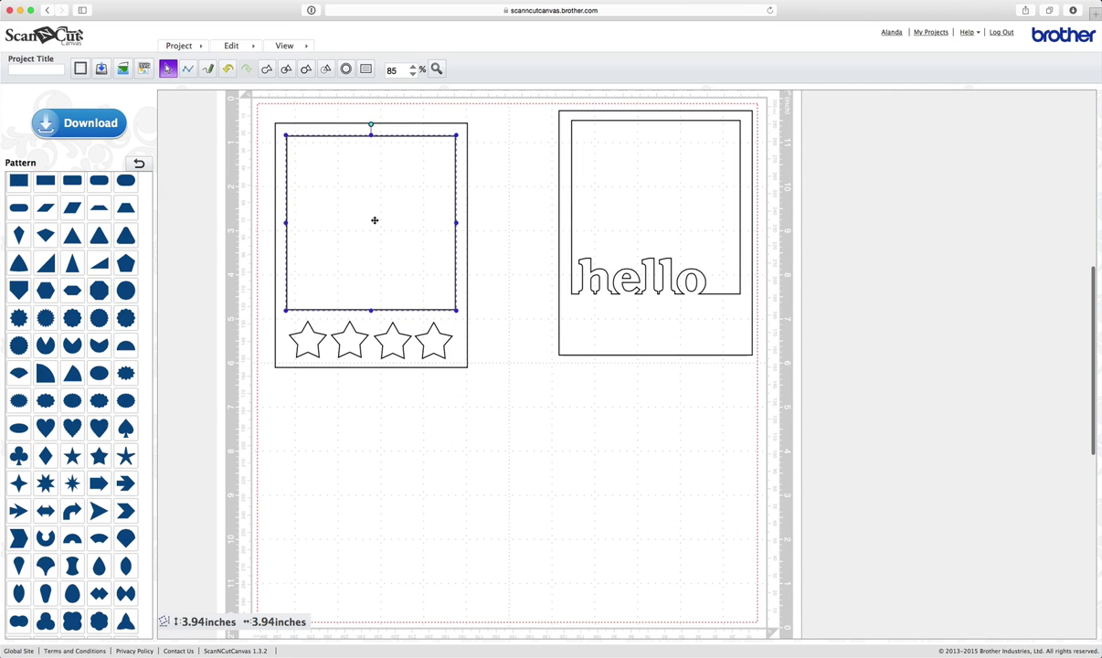
pyautogui.click(494, 458)
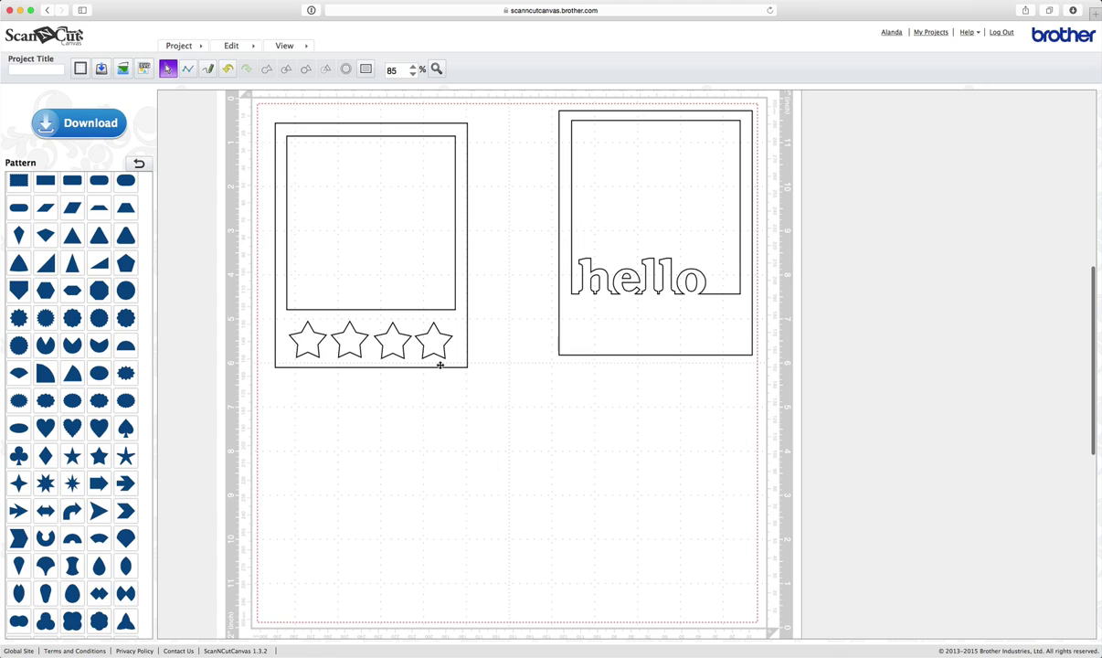
pyautogui.moveTo(489, 399); pyautogui.dragTo(300, 169)
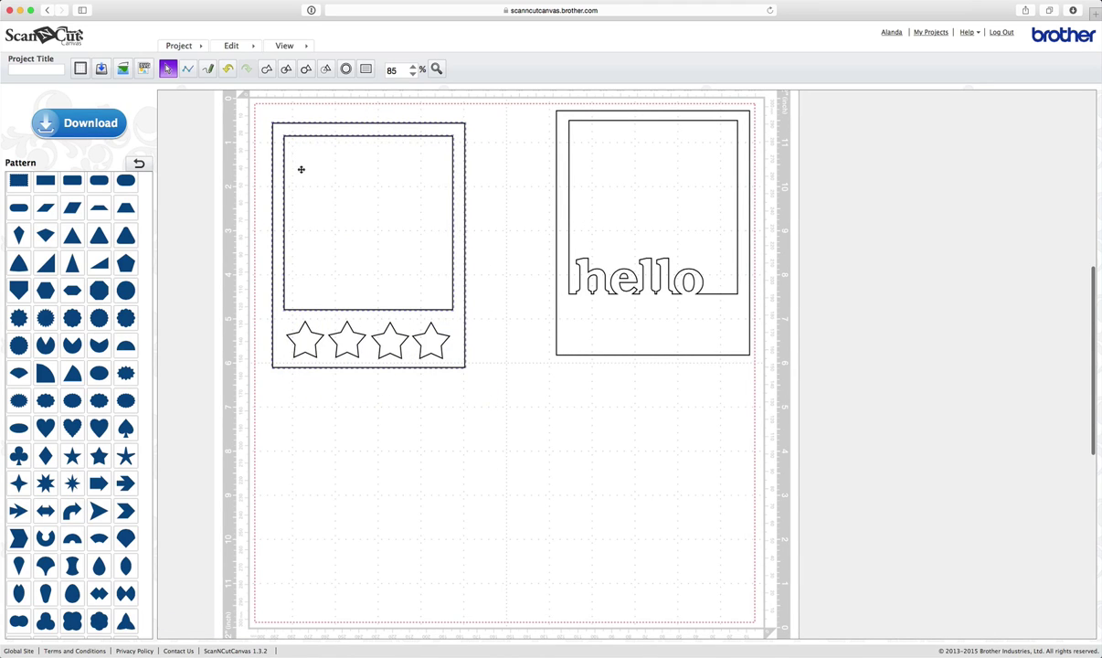
pyautogui.rightClick(337, 174)
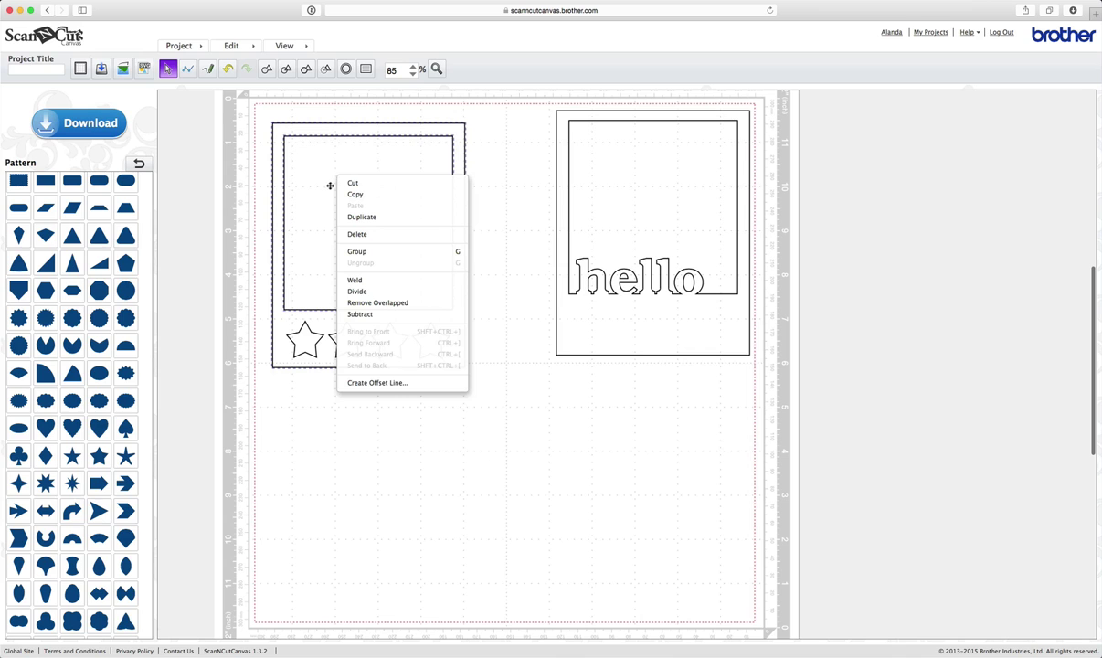
pyautogui.click(357, 251)
pyautogui.click(481, 268)
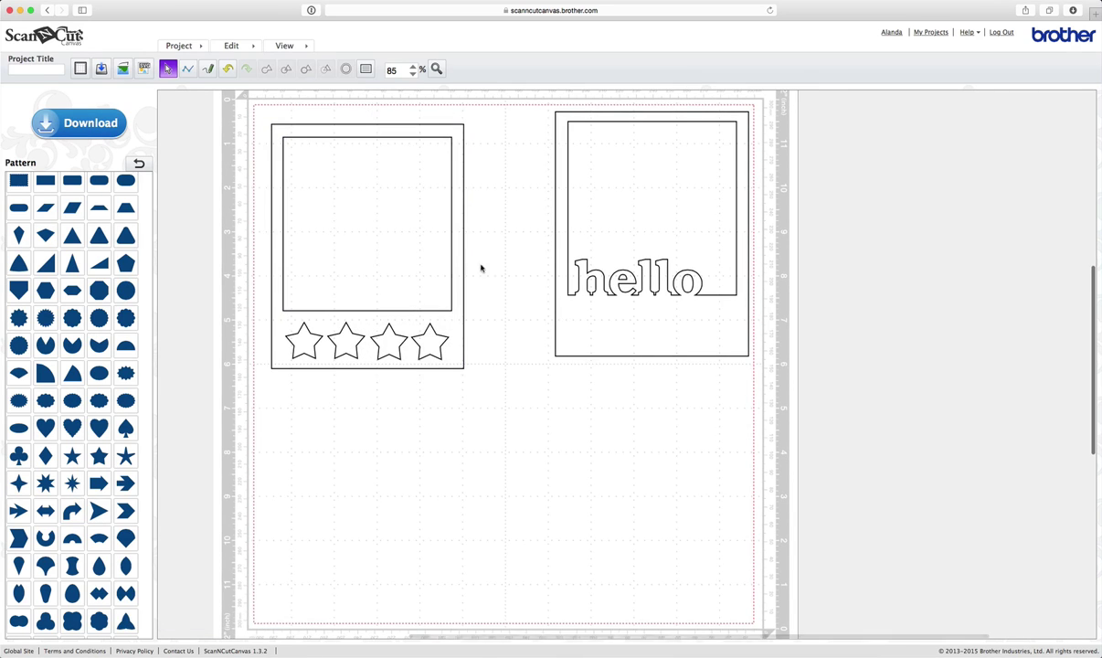
# - Reposition the star frame and the "hello" frame side by side near the mat's top, clear of its edges
pyautogui.moveTo(393, 221)
pyautogui.mouseDown()
pyautogui.moveTo(437, 213)
pyautogui.moveTo(371, 221)
pyautogui.moveTo(385, 226)
pyautogui.mouseUp()
pyautogui.click(615, 229)
pyautogui.moveTo(639, 221); pyautogui.dragTo(608, 233)
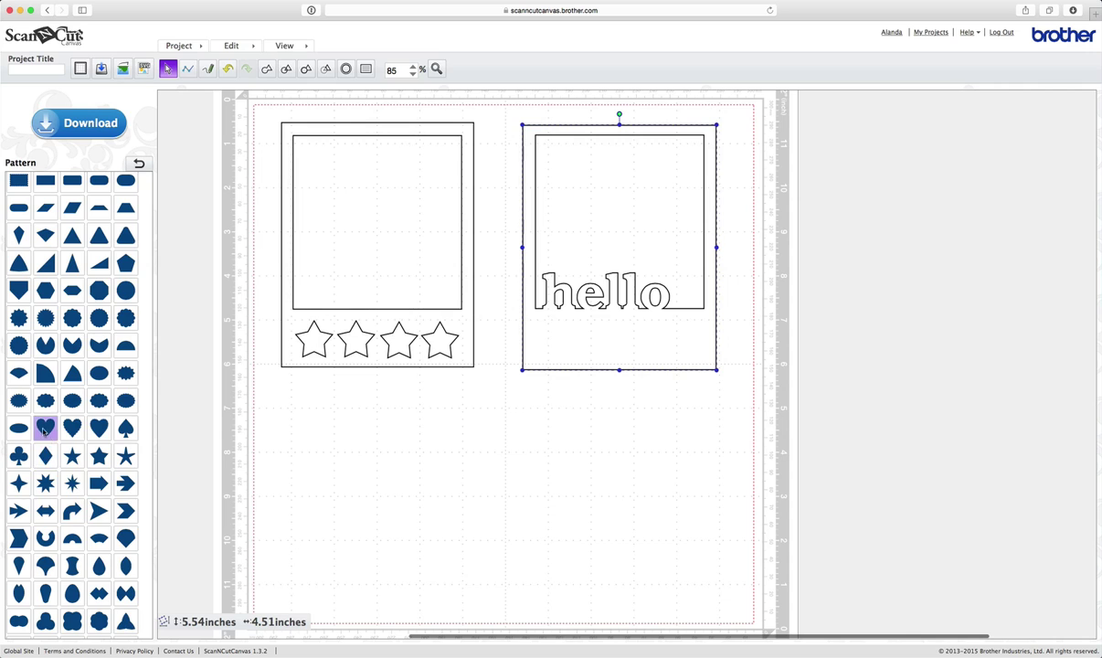
pyautogui.click(46, 427)
pyautogui.moveTo(370, 247); pyautogui.dragTo(473, 516)
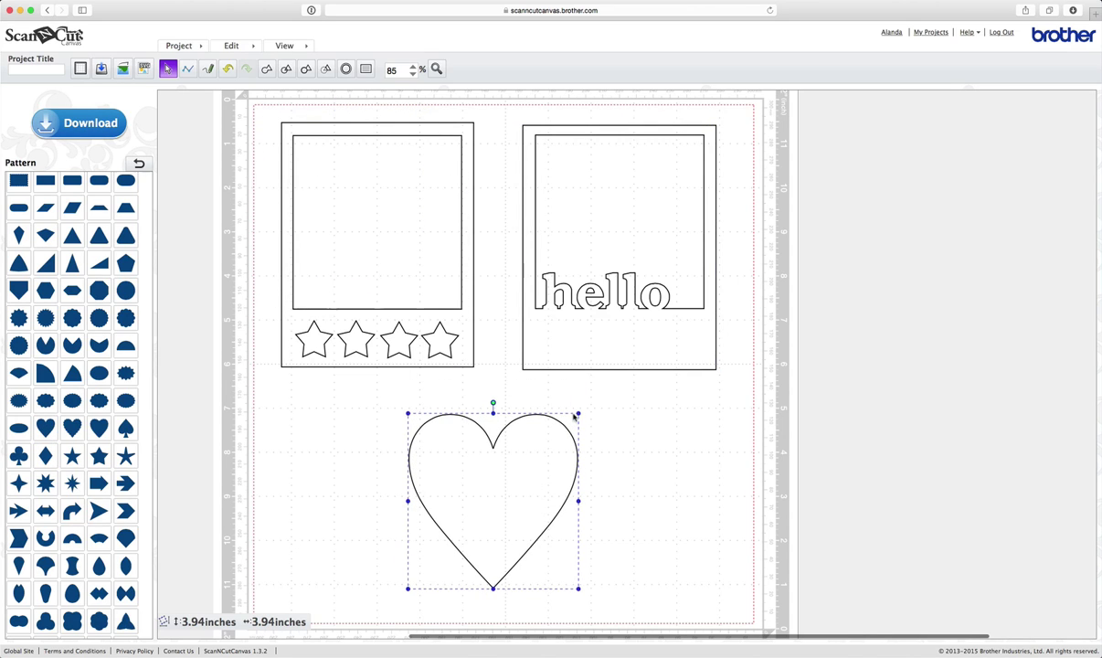
pyautogui.moveTo(578, 414); pyautogui.dragTo(478, 393)
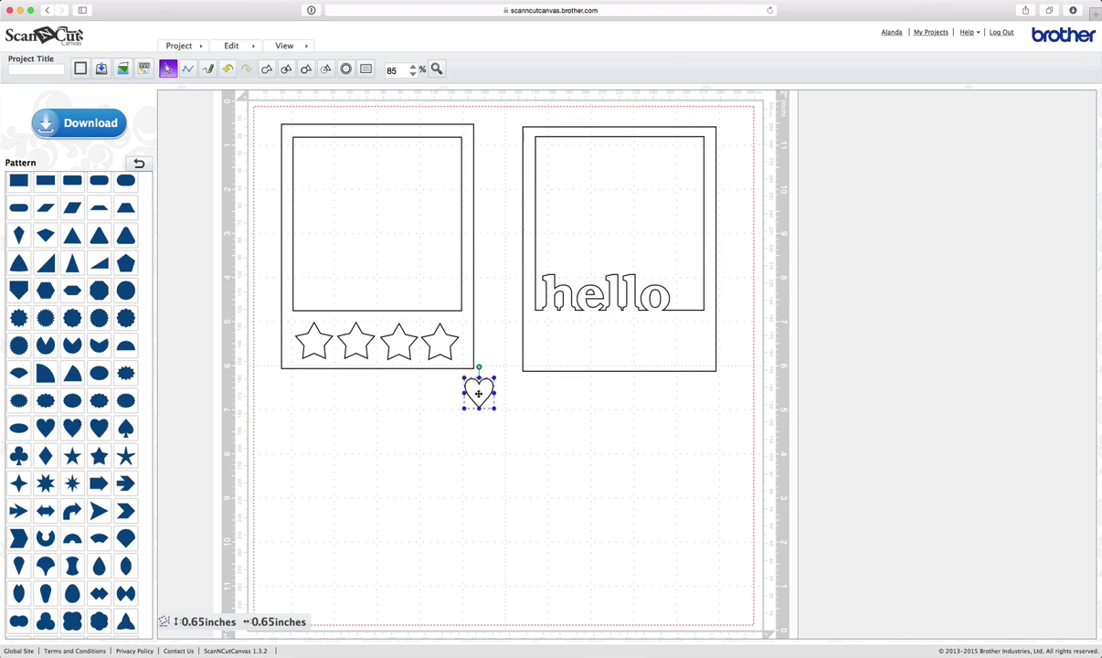
pyautogui.press('Delete')
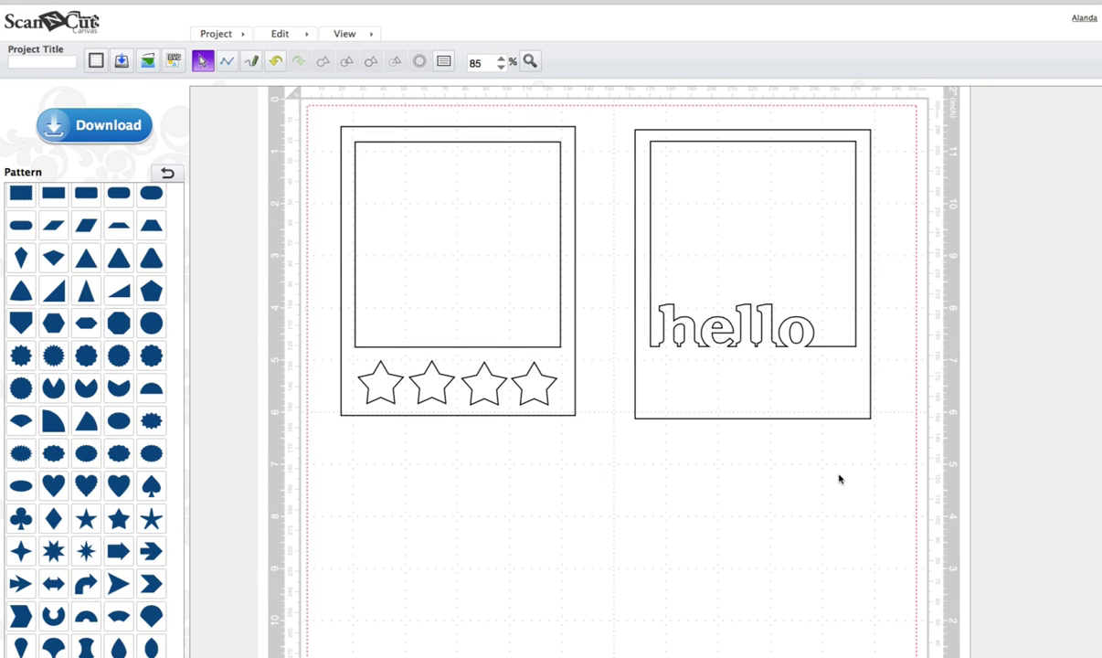
# - Title the project "Photo Frames" and start its download
pyautogui.click(47, 62)
pyautogui.write('Photo Frames')
pyautogui.click(89, 130)
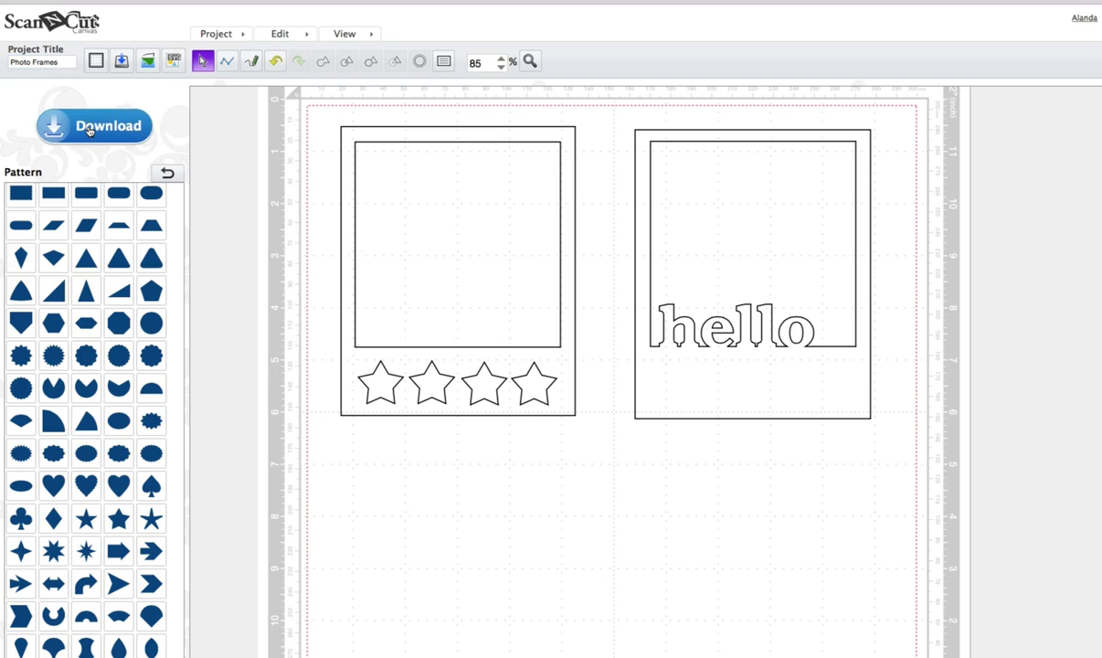